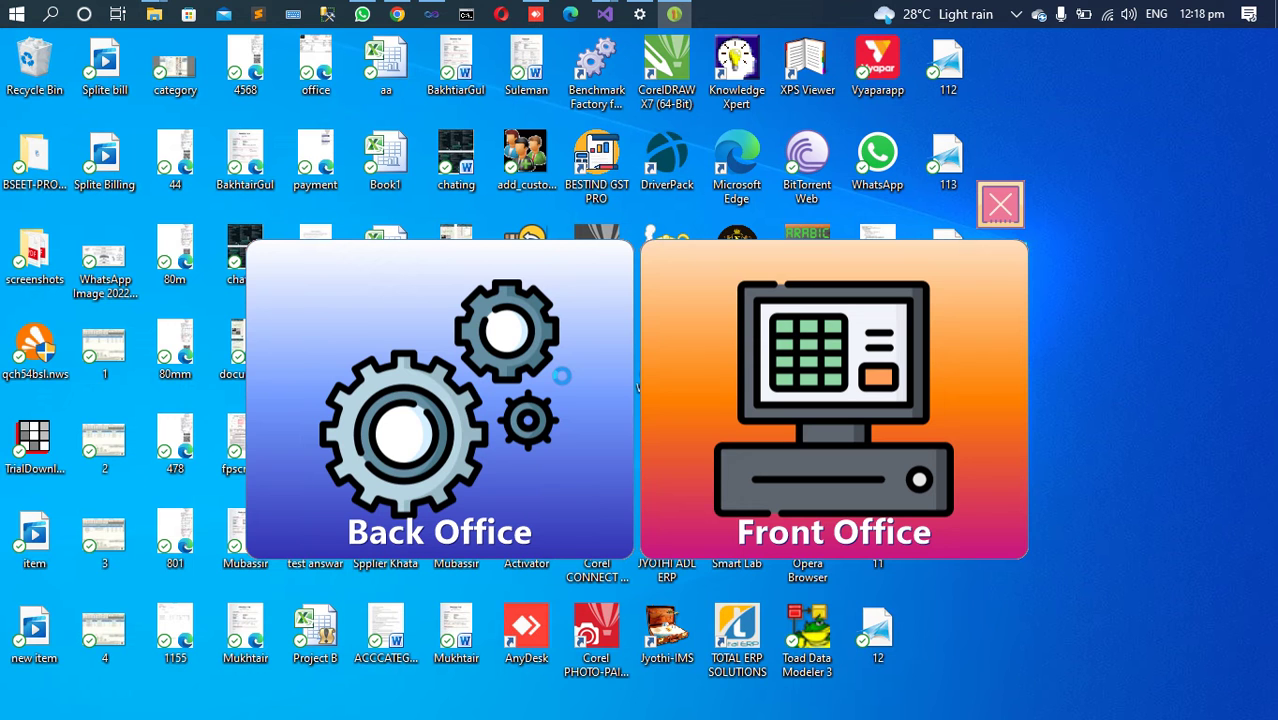
Enter the back office and review the accounting report of available raw materials at the kitchen/section
left_click(472, 390)
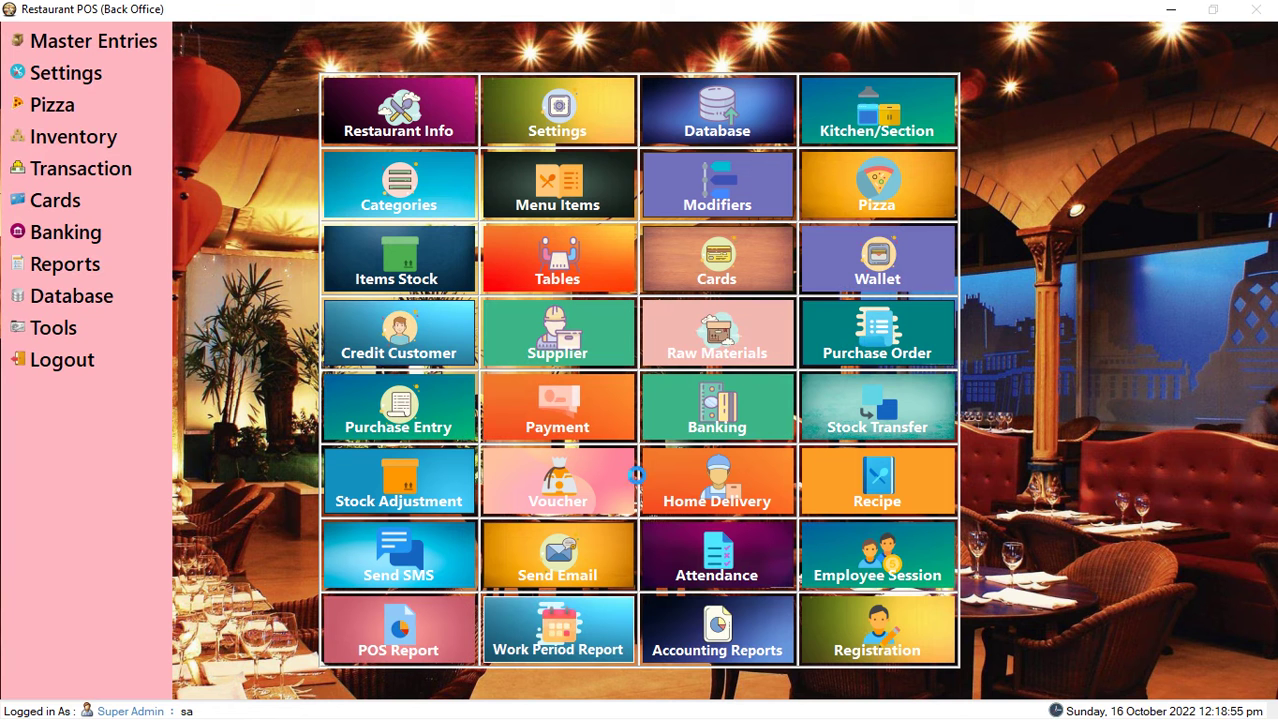
left_click(684, 652)
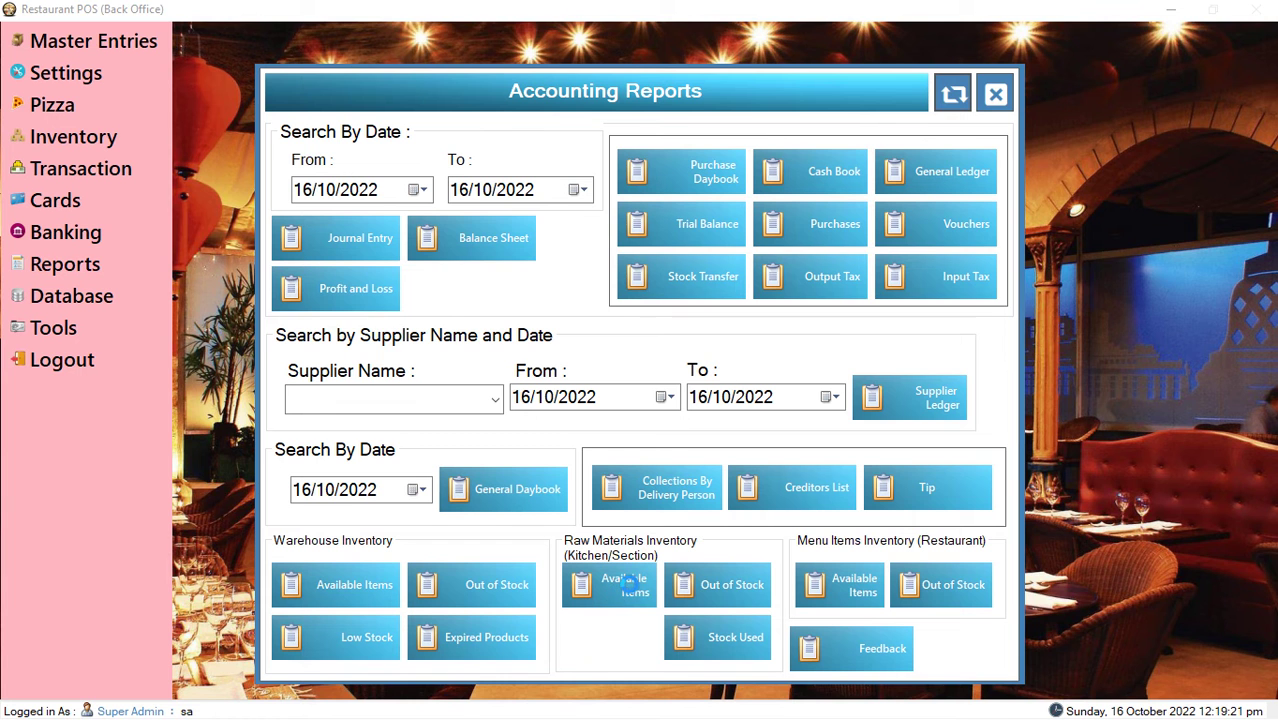
left_click(631, 588)
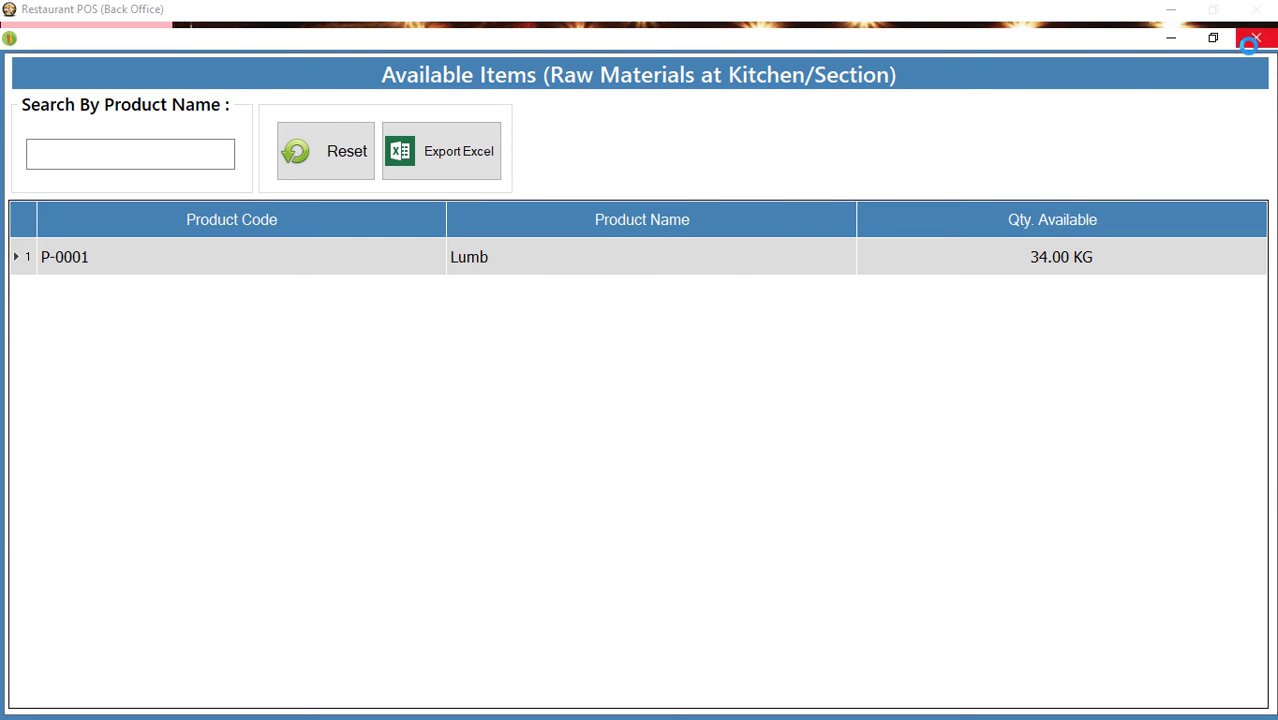
left_click(1250, 42)
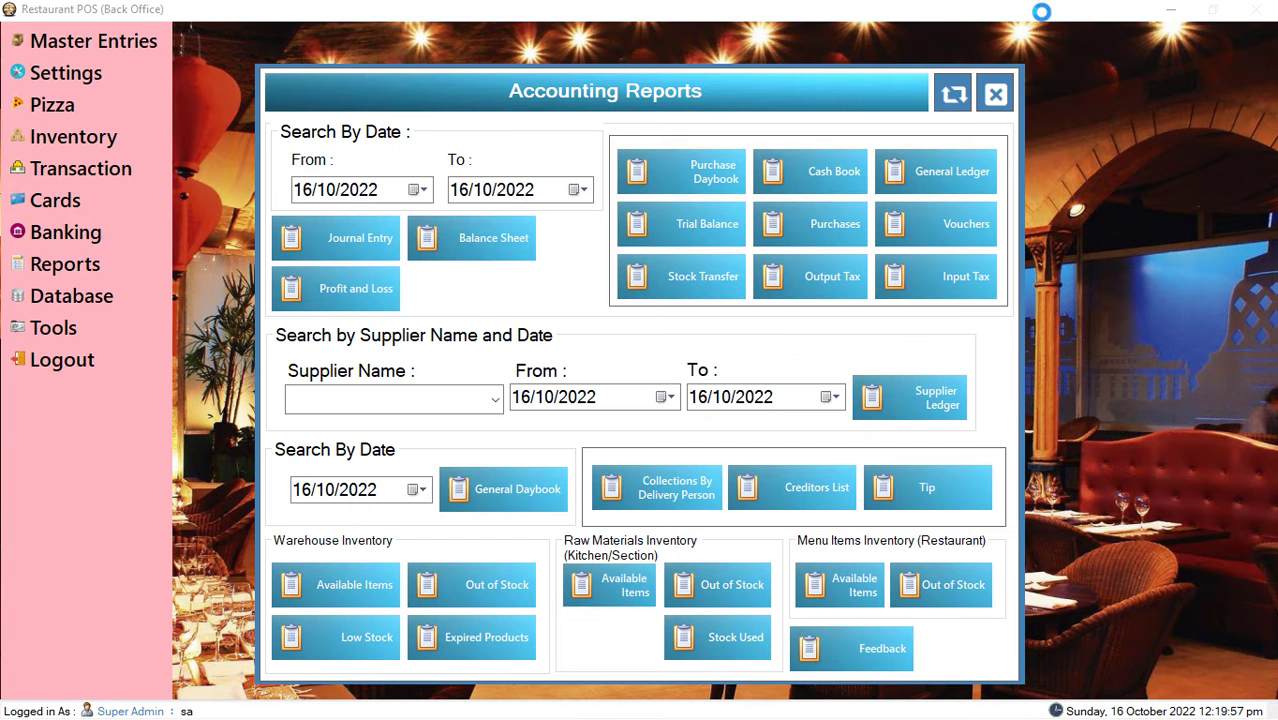
left_click(996, 95)
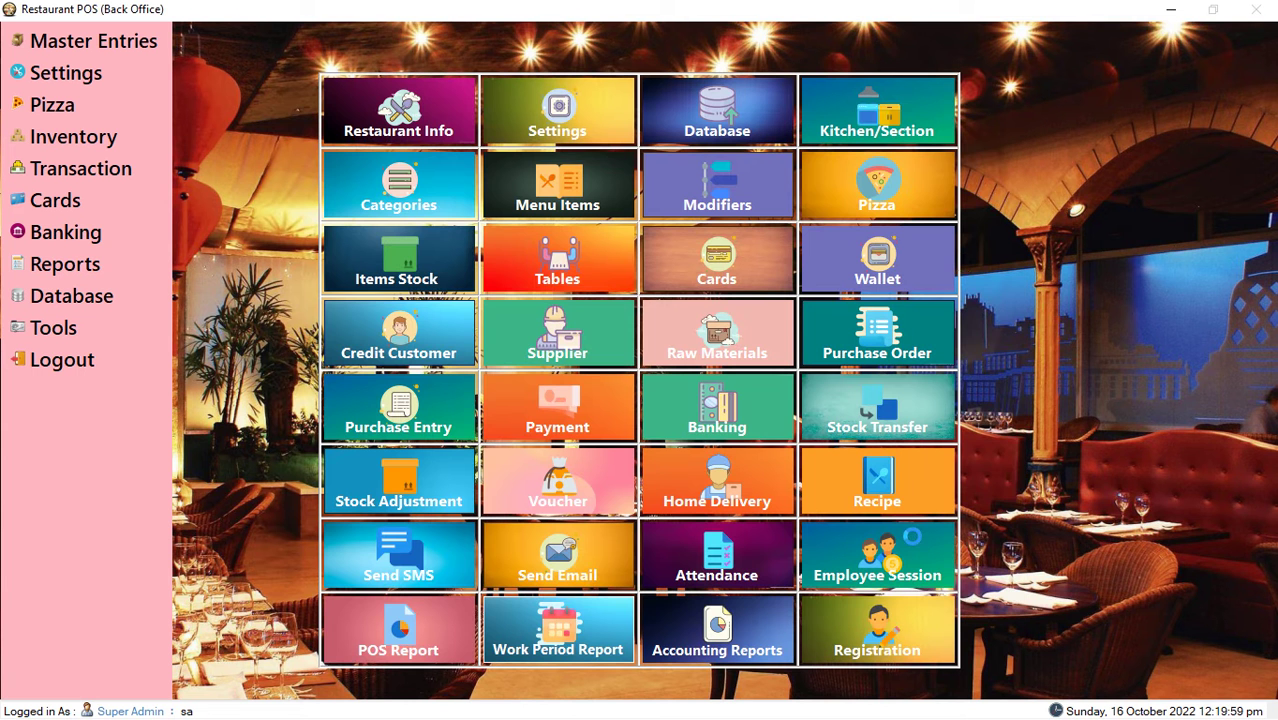
Review the list of saved recipes with their menu items, categories and total costs
left_click(903, 491)
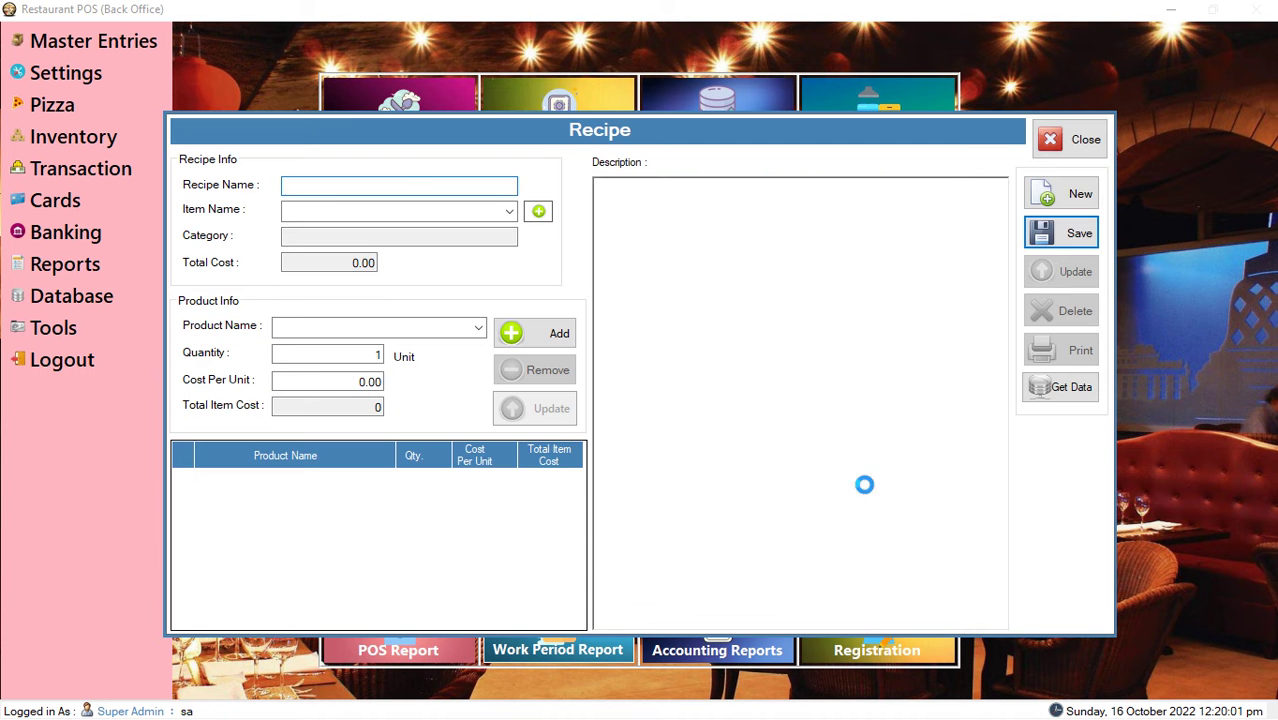
left_click(1071, 385)
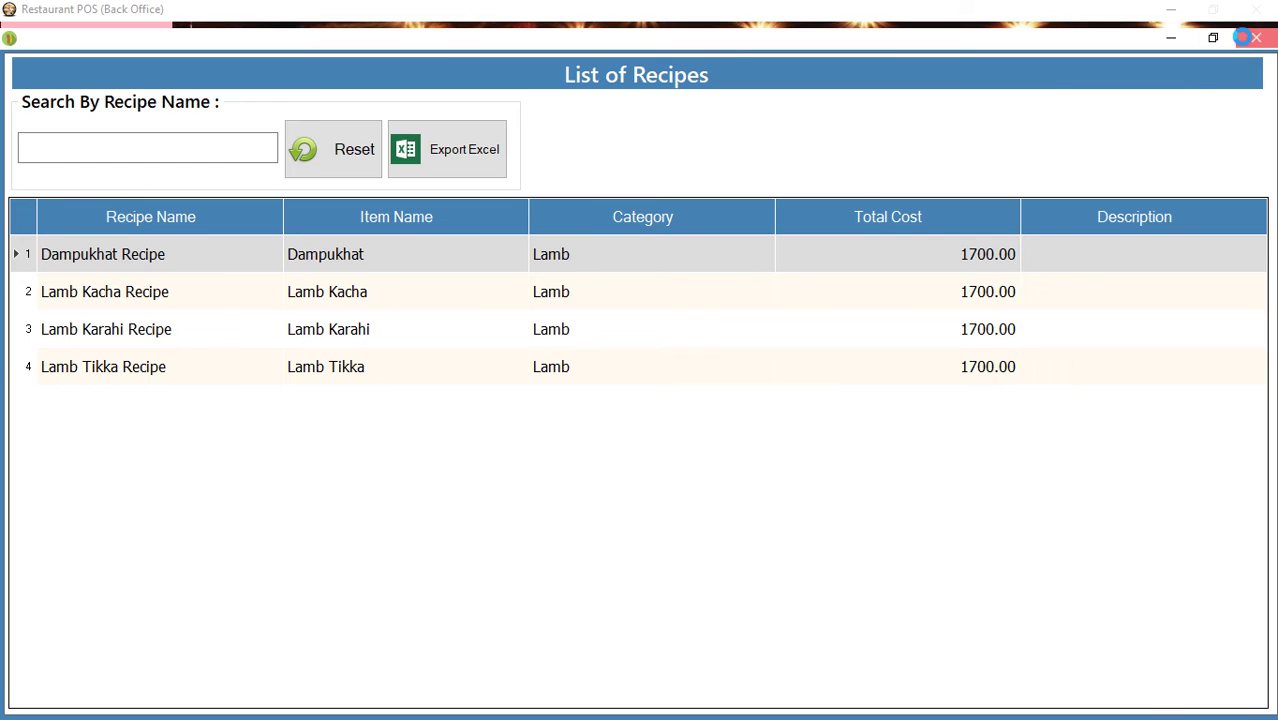
left_click(1245, 38)
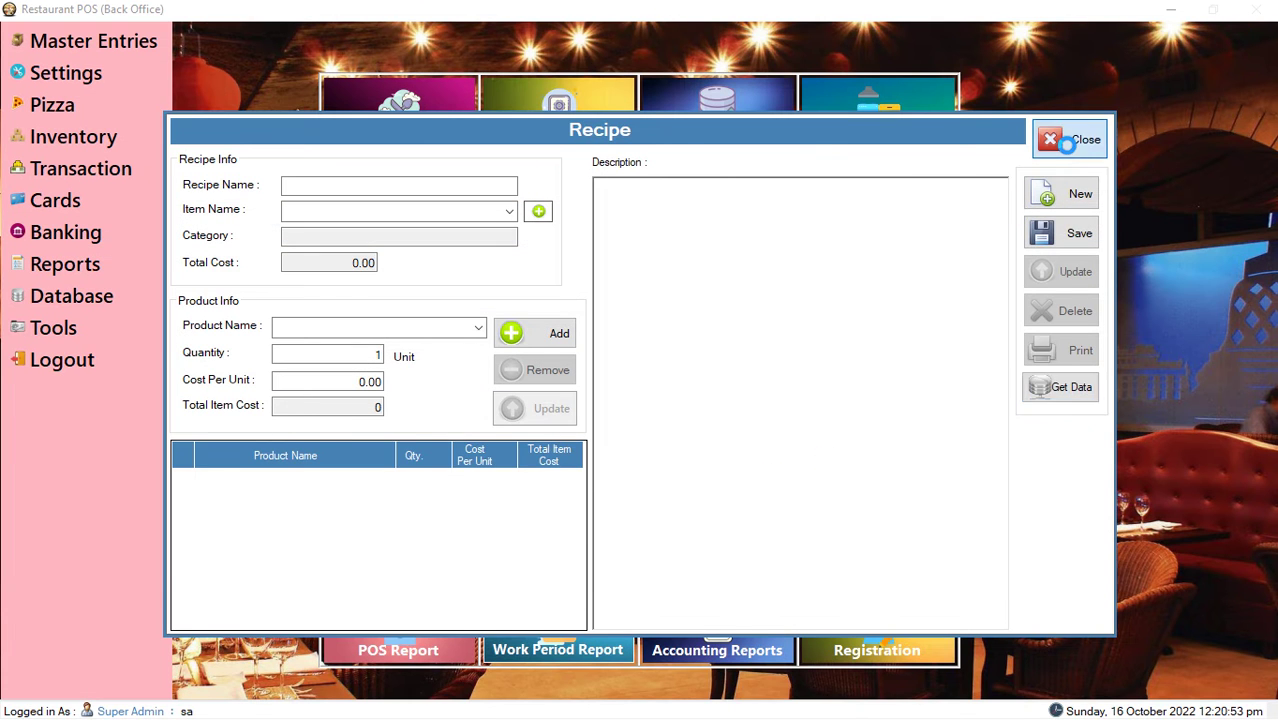
left_click(1055, 140)
Recheck the available quantity of the kitchen/section raw materials in the accounting reports
left_click(702, 628)
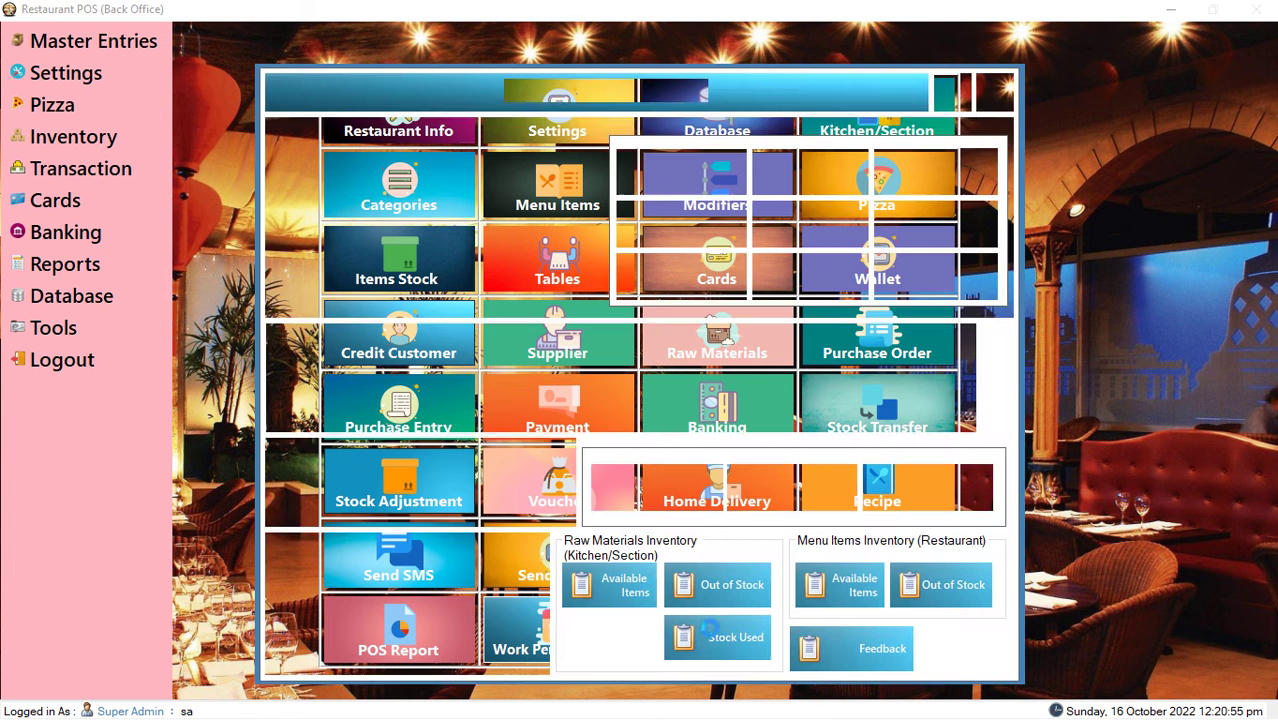
left_click(632, 581)
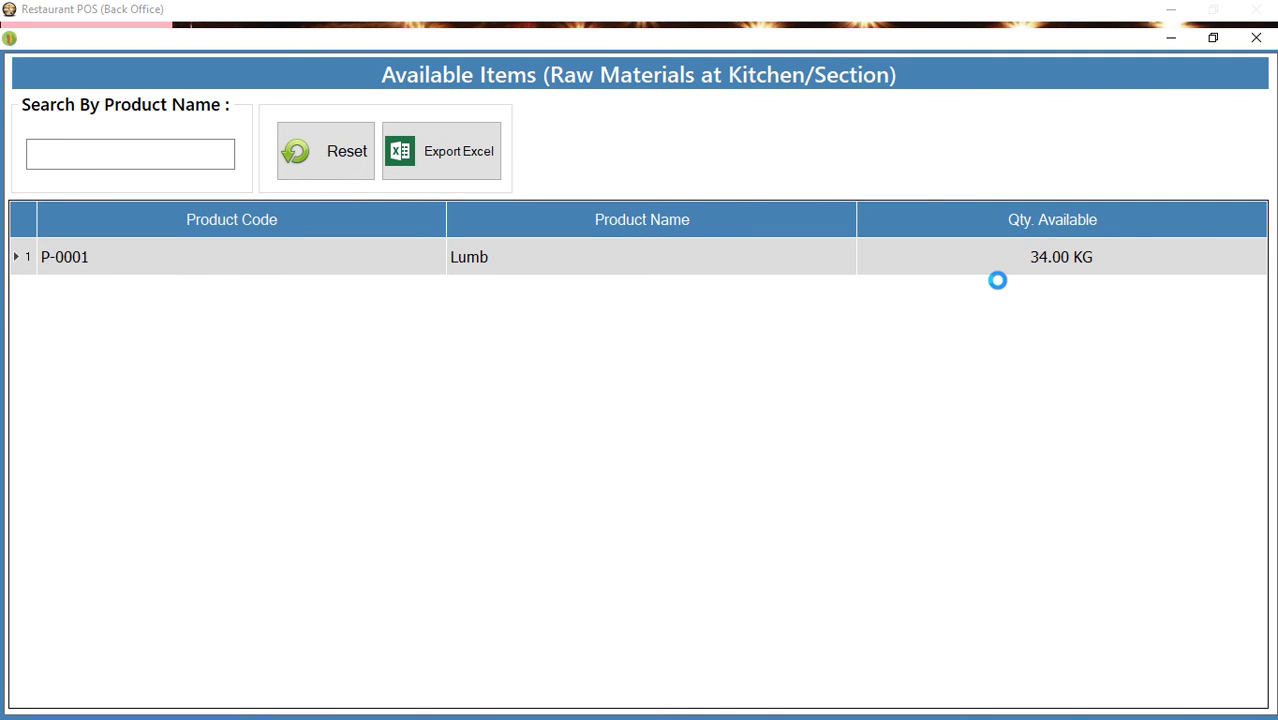
left_click(1255, 38)
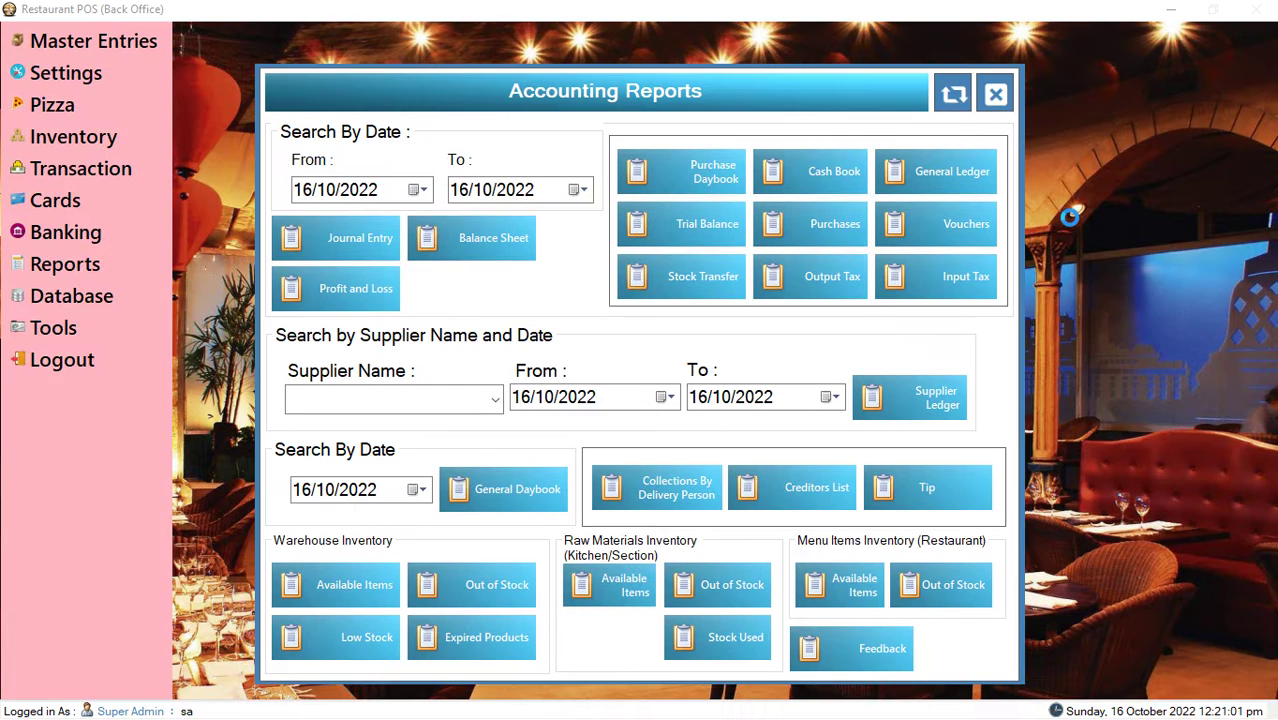
left_click(996, 94)
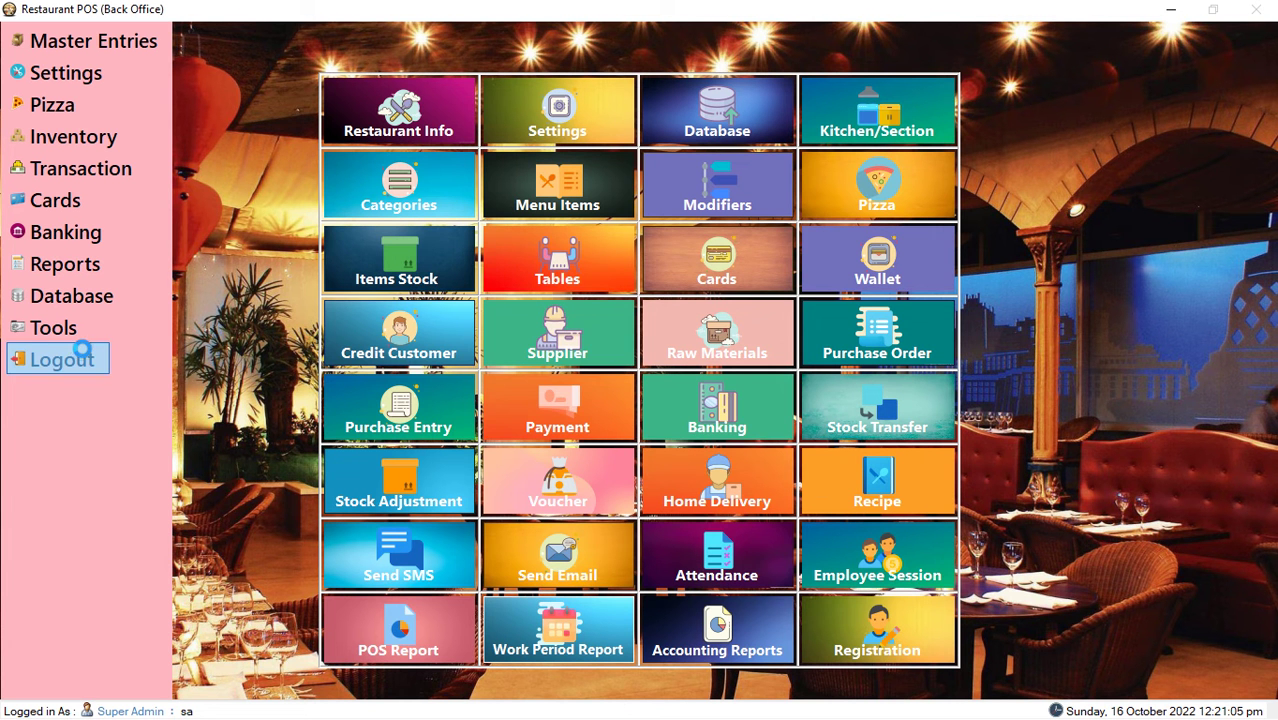
Log out of the back office and log in to the front office with the operator's PIN
left_click(80, 352)
left_click(548, 447)
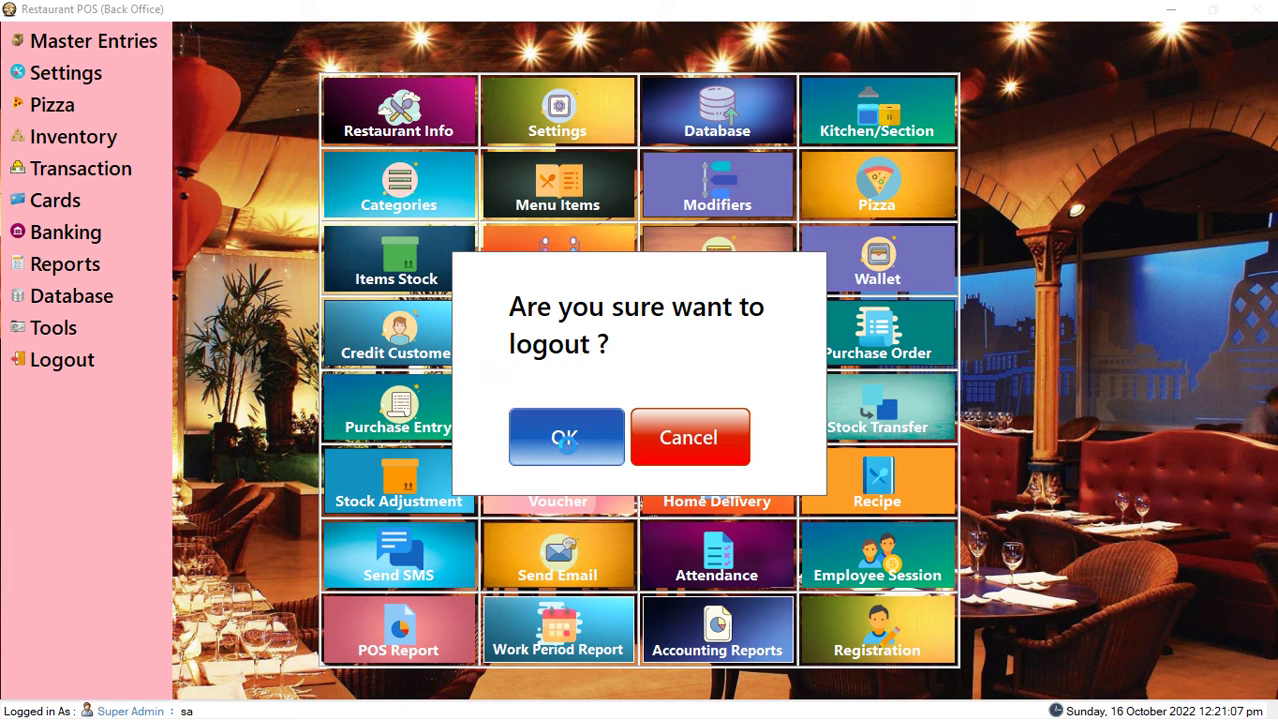
left_click(739, 271)
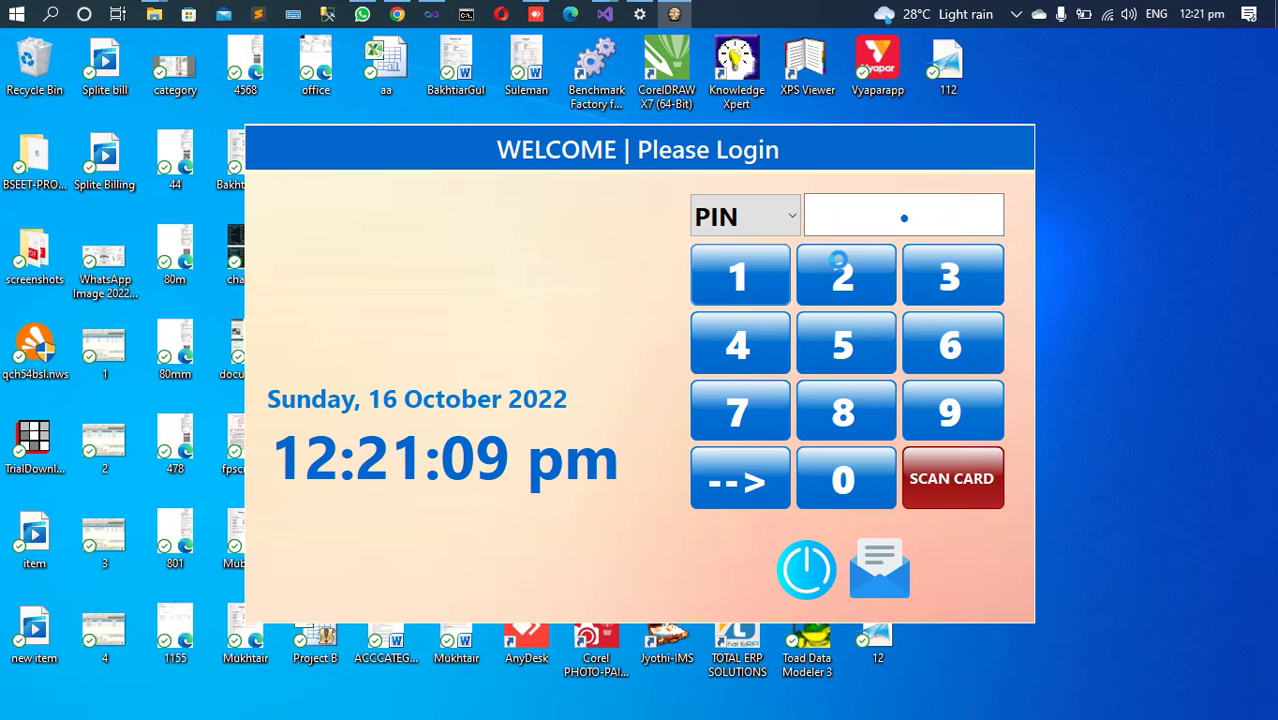
left_click(836, 265)
left_click(966, 257)
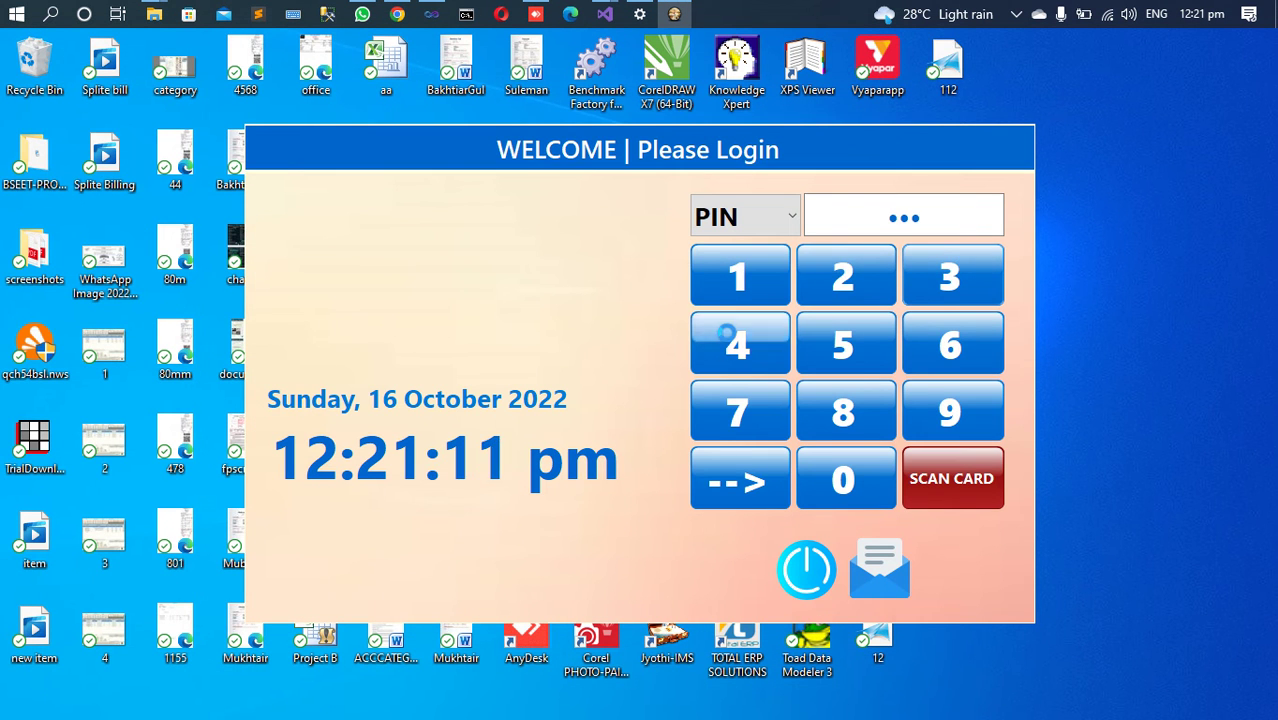
left_click(819, 370)
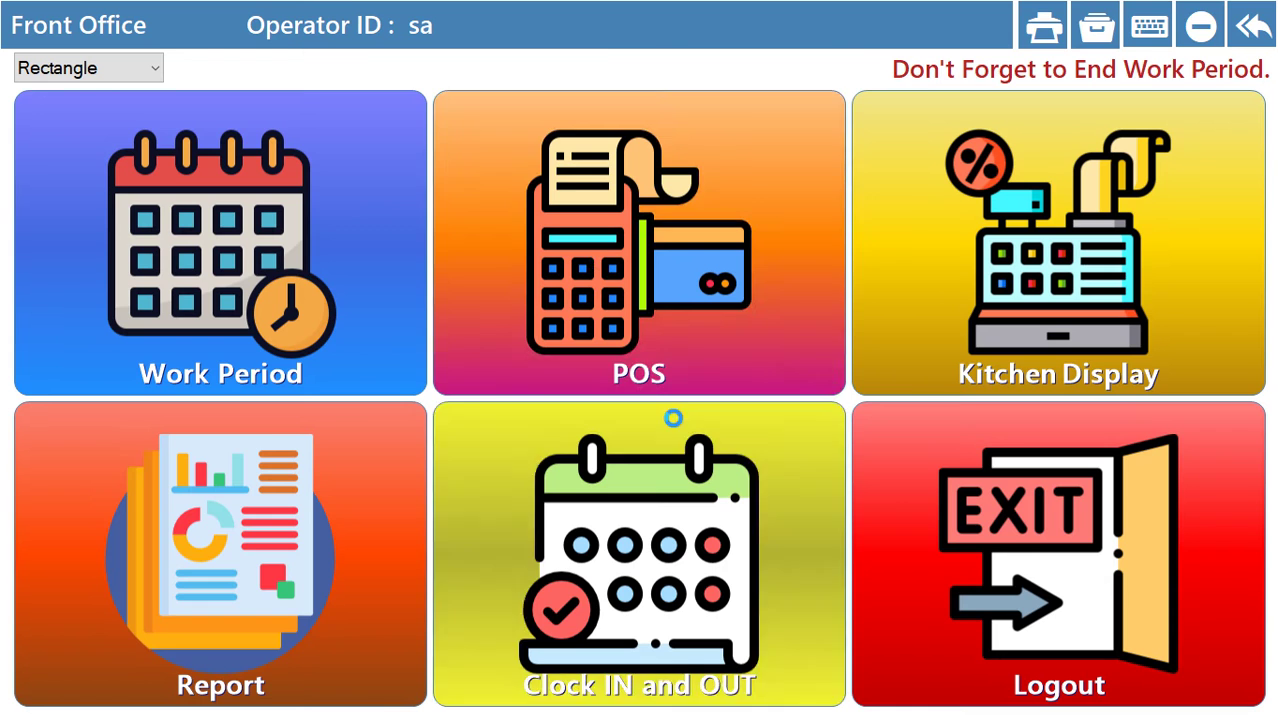
Open the POS dine-in screen, show the Lamb category's items and assign table T1 to the ticket
left_click(598, 264)
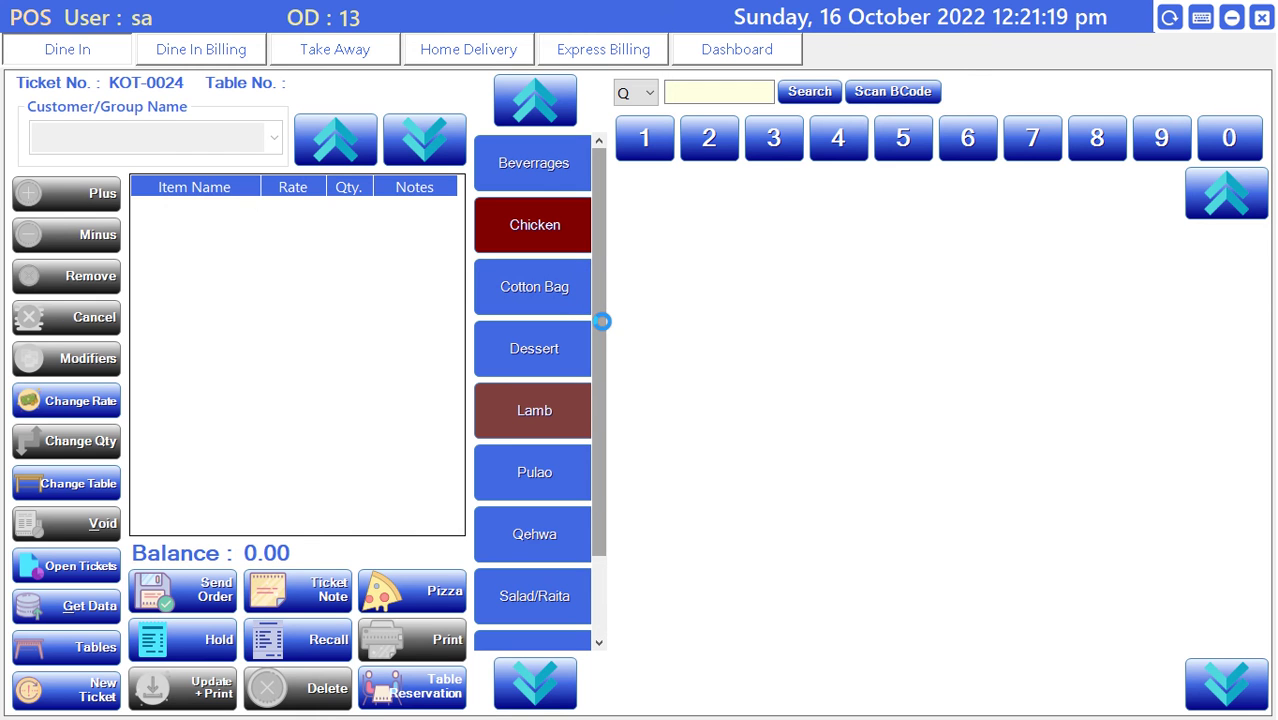
left_click(527, 411)
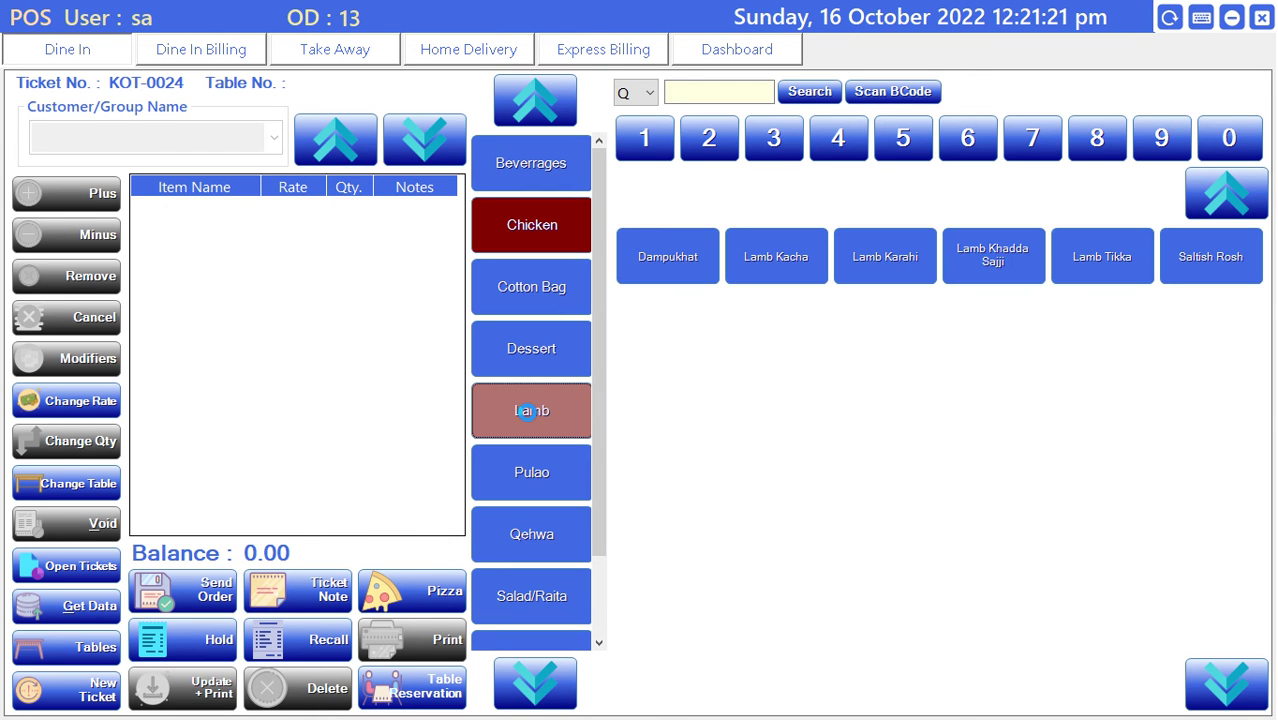
left_click(88, 638)
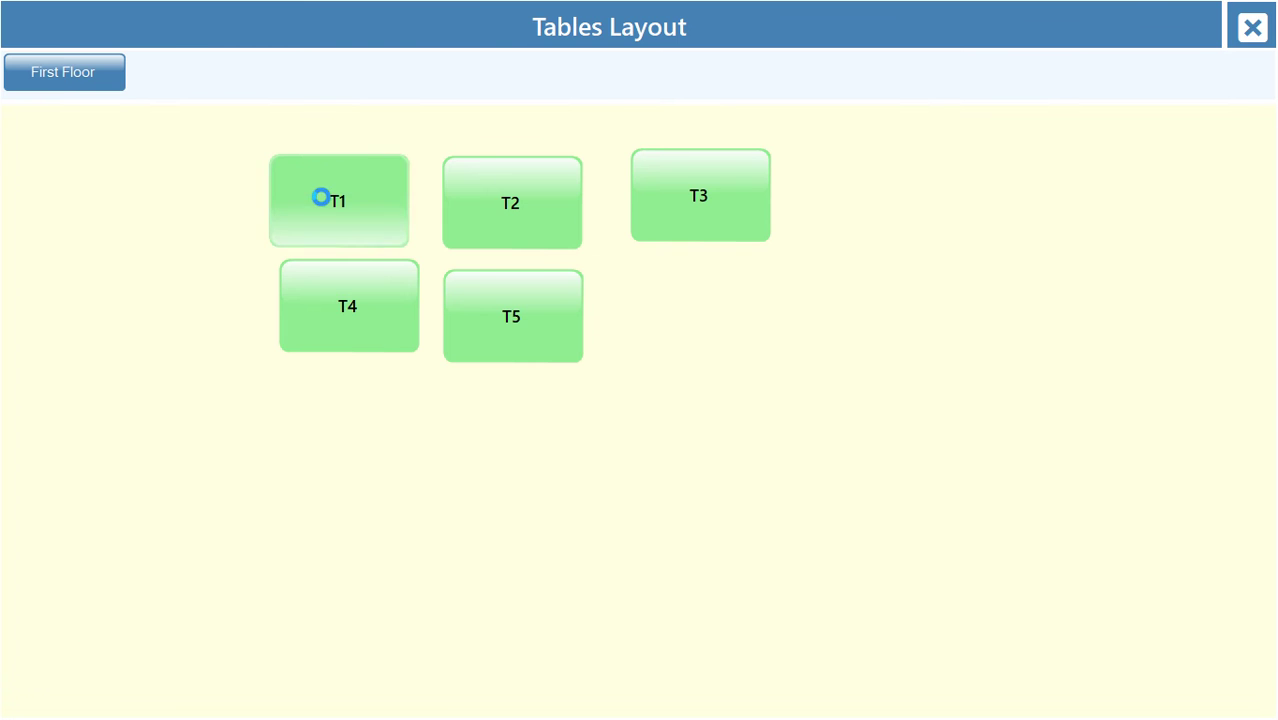
left_click(322, 197)
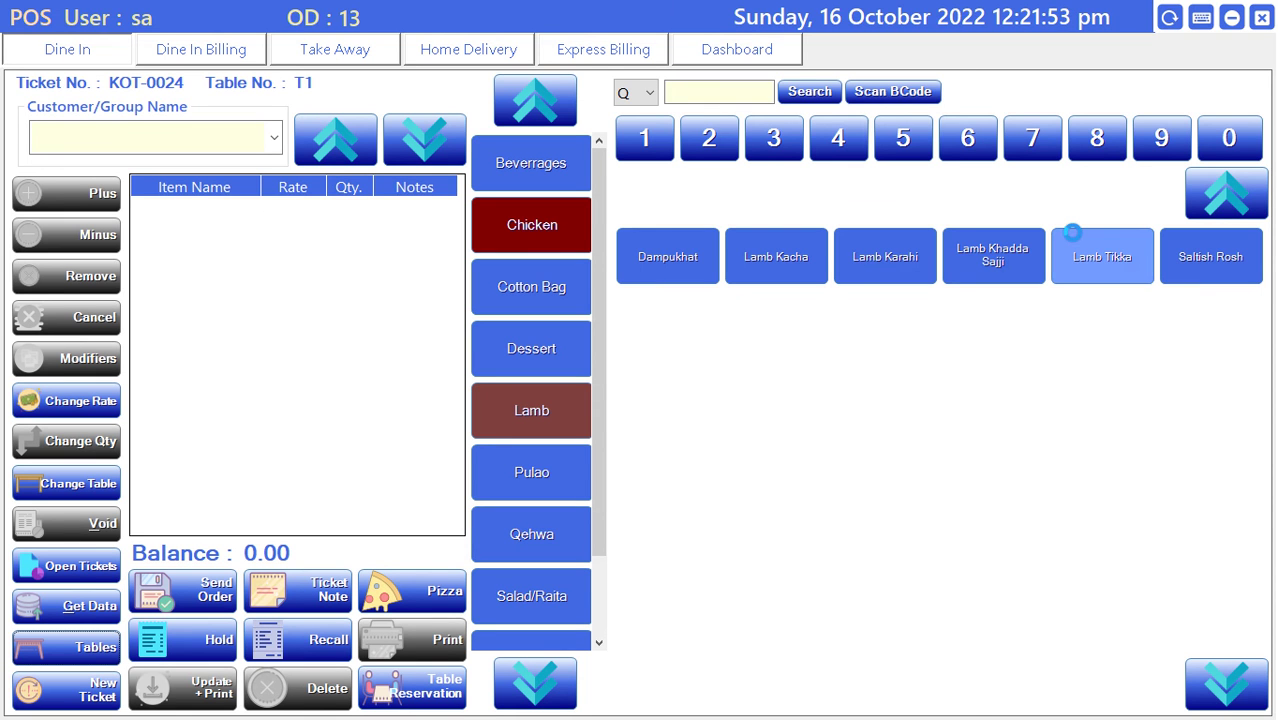
Add Dampukhat, Lamb Kacha, Lamb Karahi and Lamb Tikka to the table T1 ticket
left_click(688, 257)
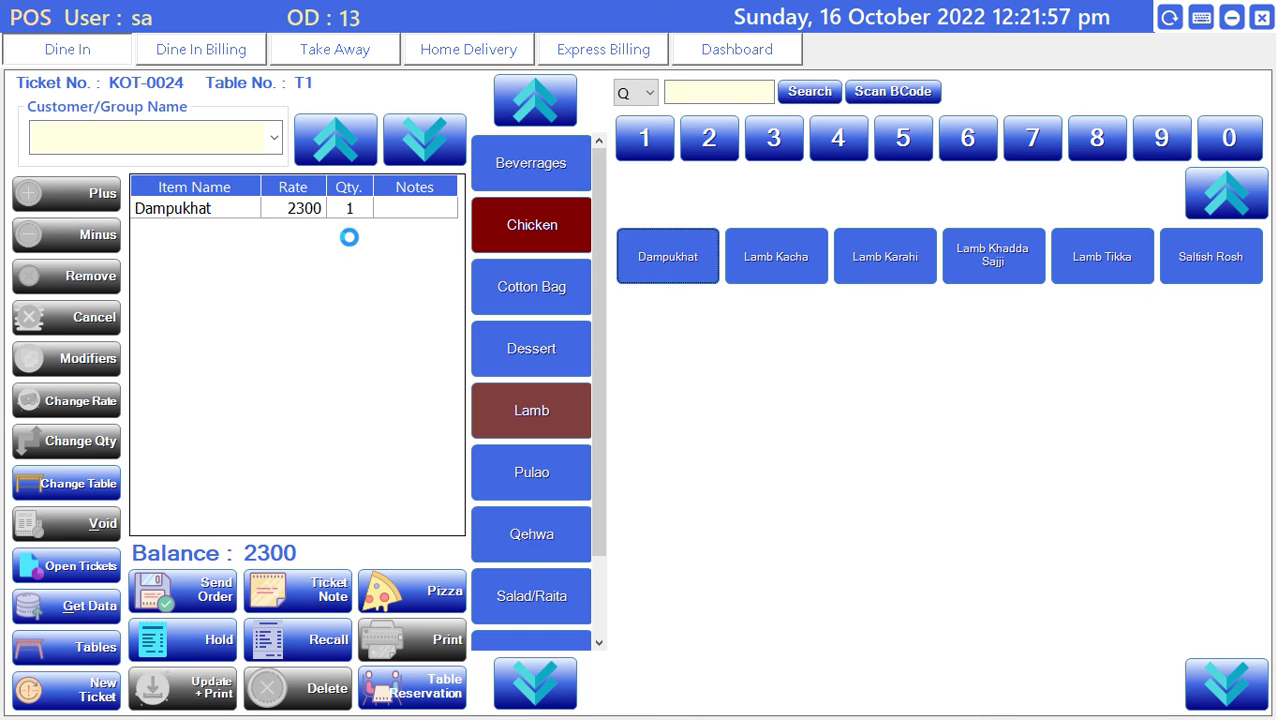
left_click(806, 238)
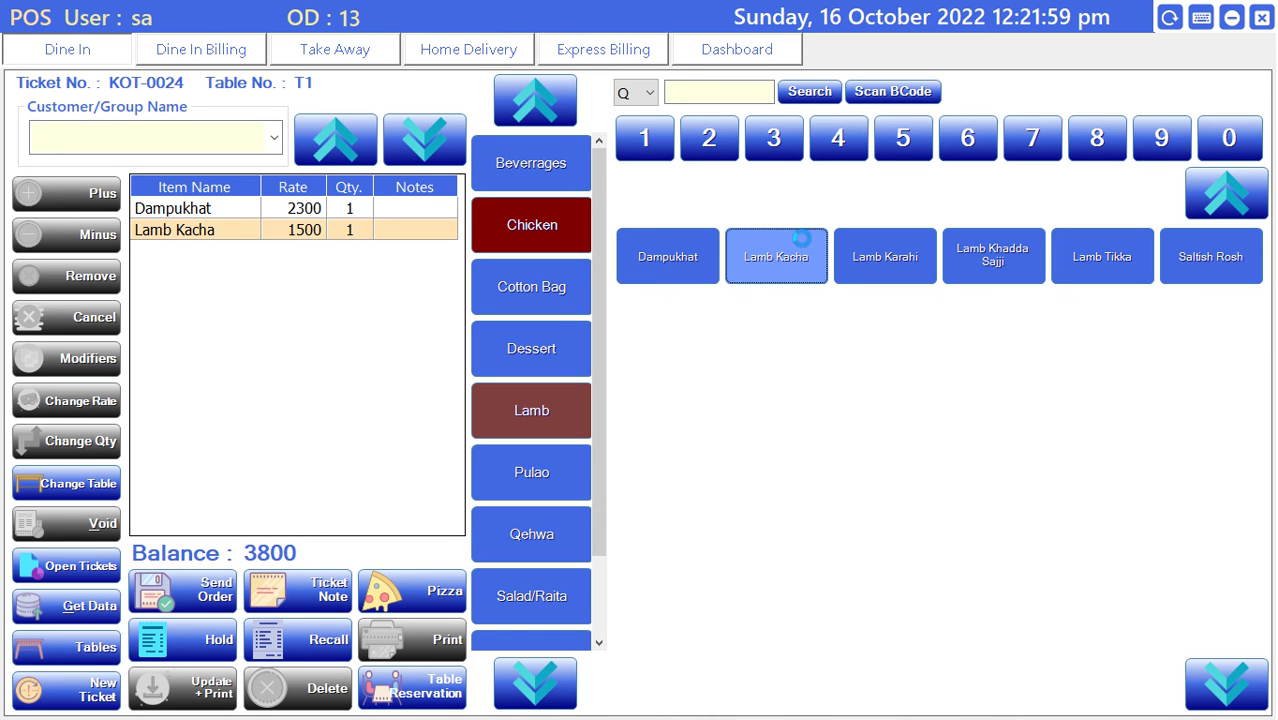
left_click(868, 246)
left_click(1080, 256)
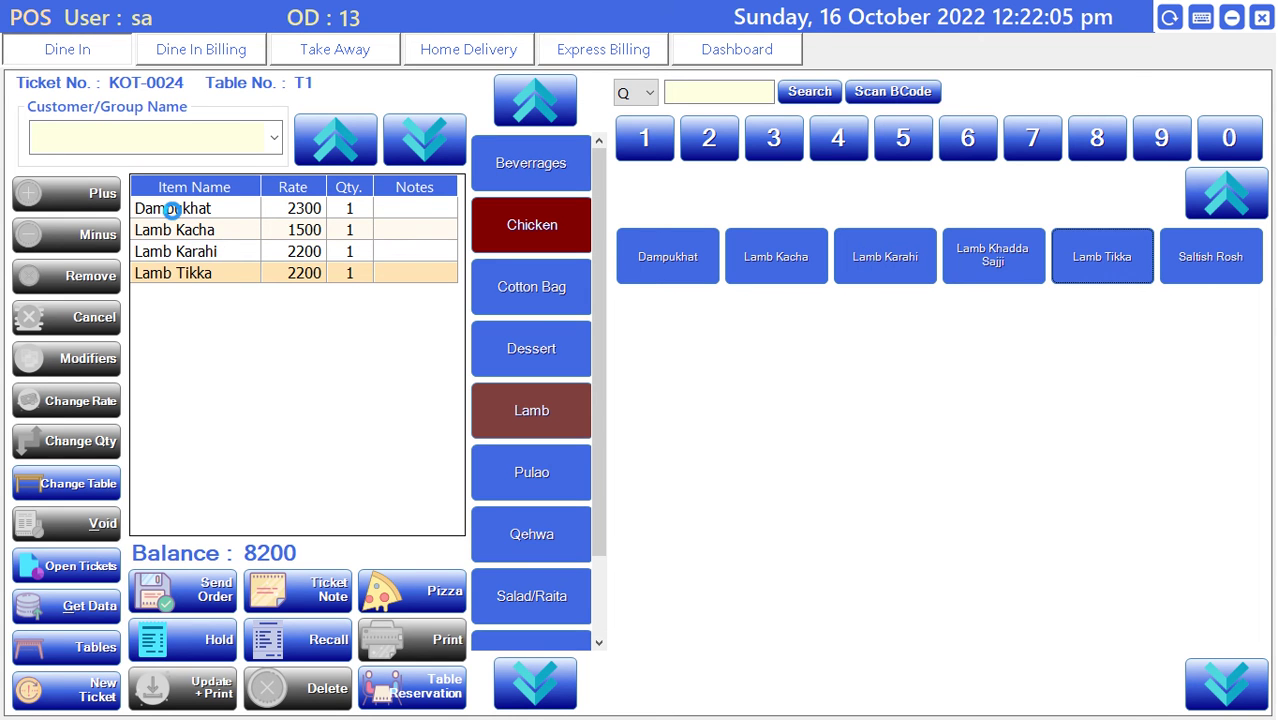
Raise the ticket quantities to 3 for Dampukhat and 2 for Lamb Kacha
left_click(172, 208)
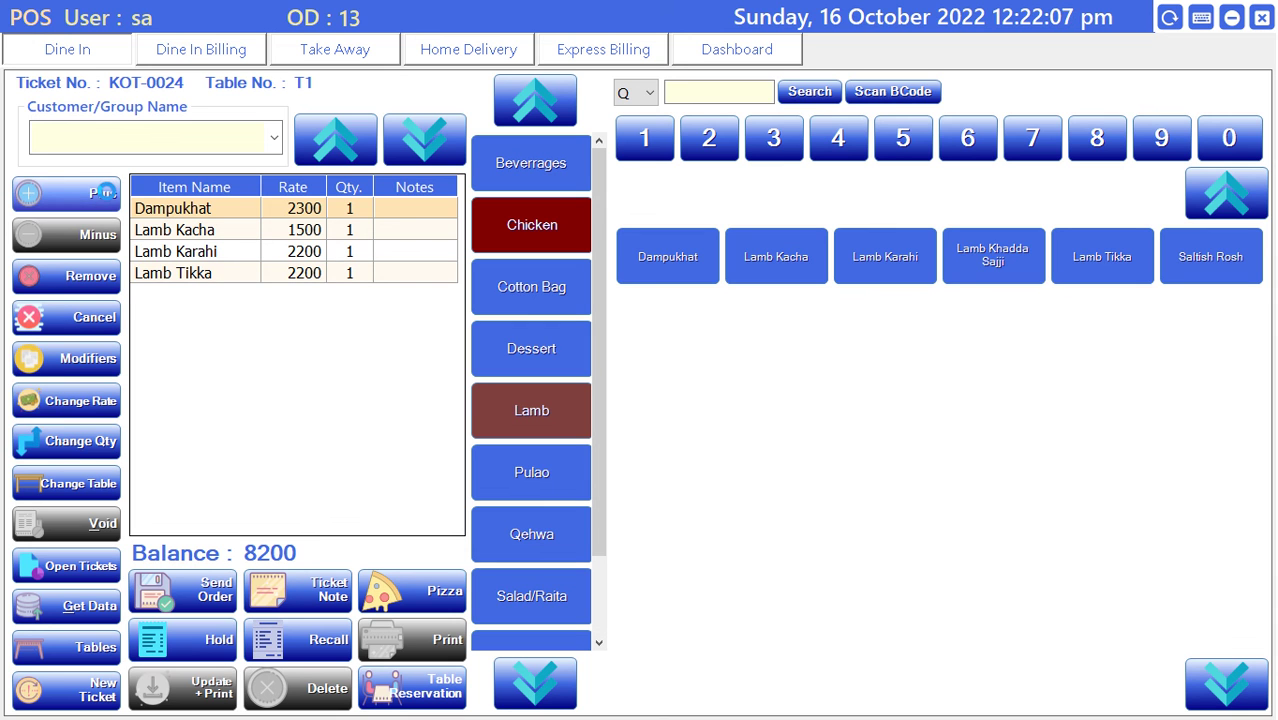
left_click(105, 191)
left_click(105, 191)
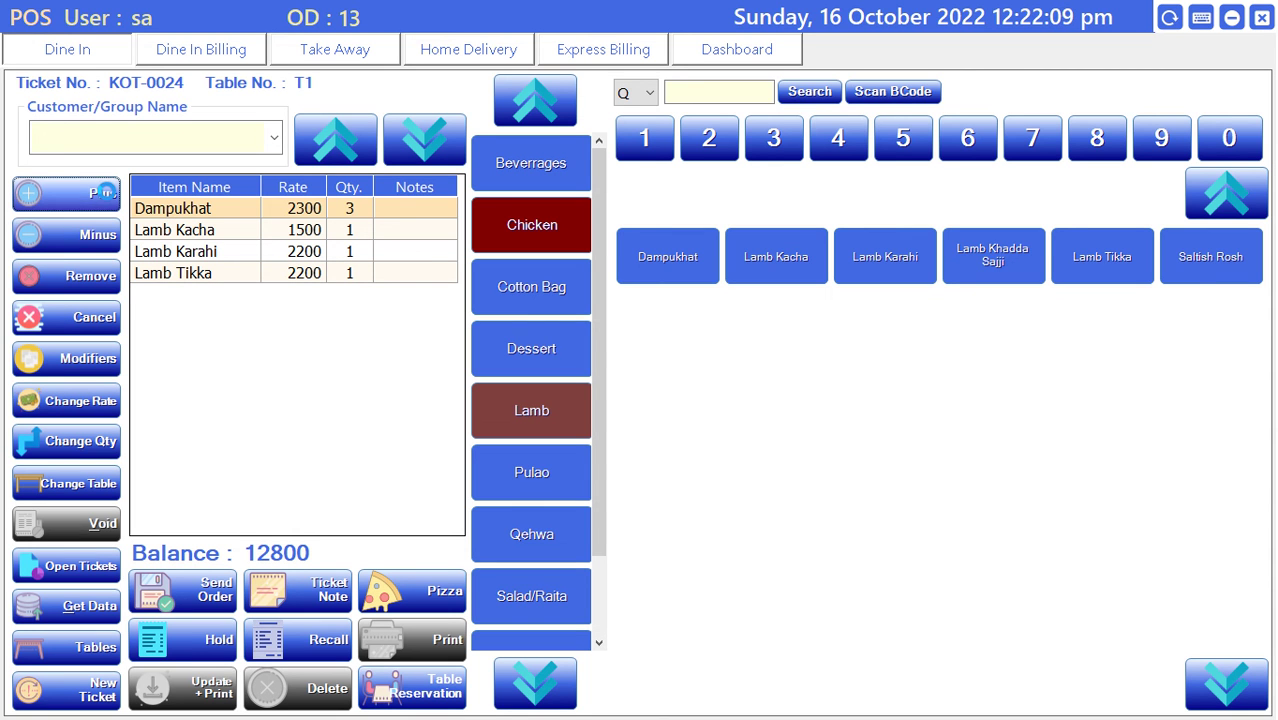
left_click(152, 230)
left_click(97, 193)
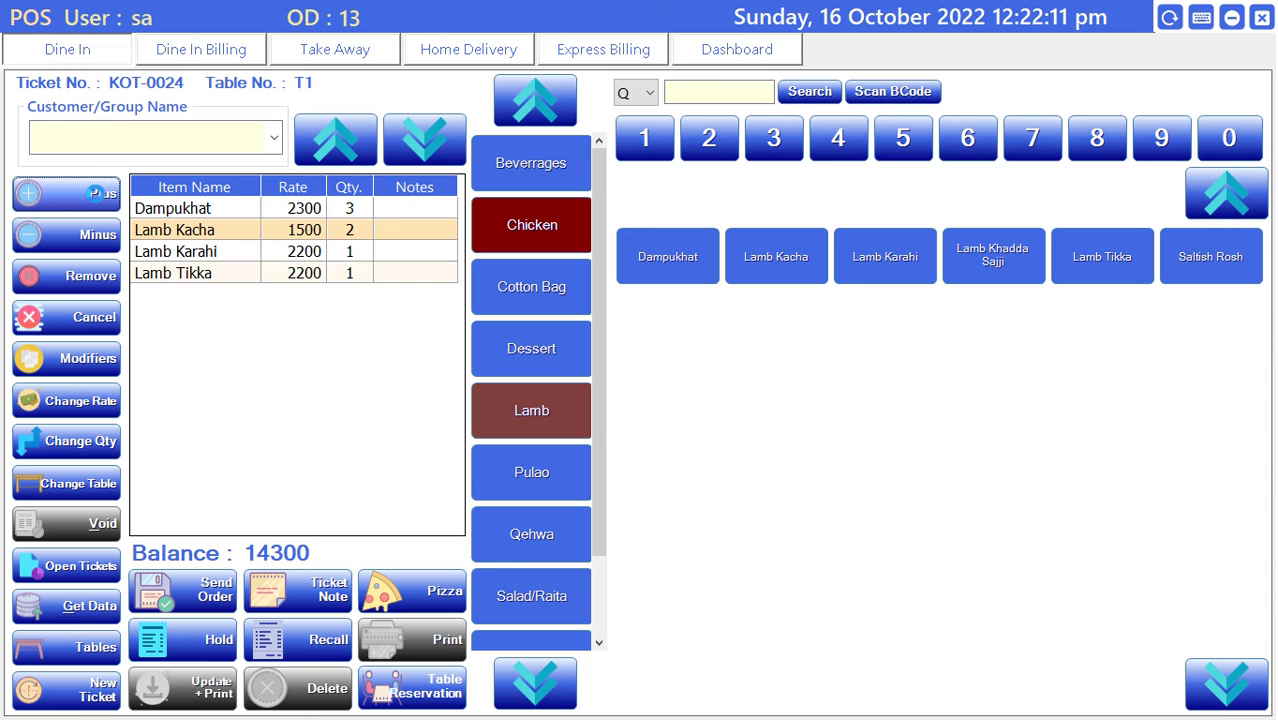
Raise the ticket quantities to 4 for Lamb Karahi and 5 for Lamb Tikka
left_click(192, 251)
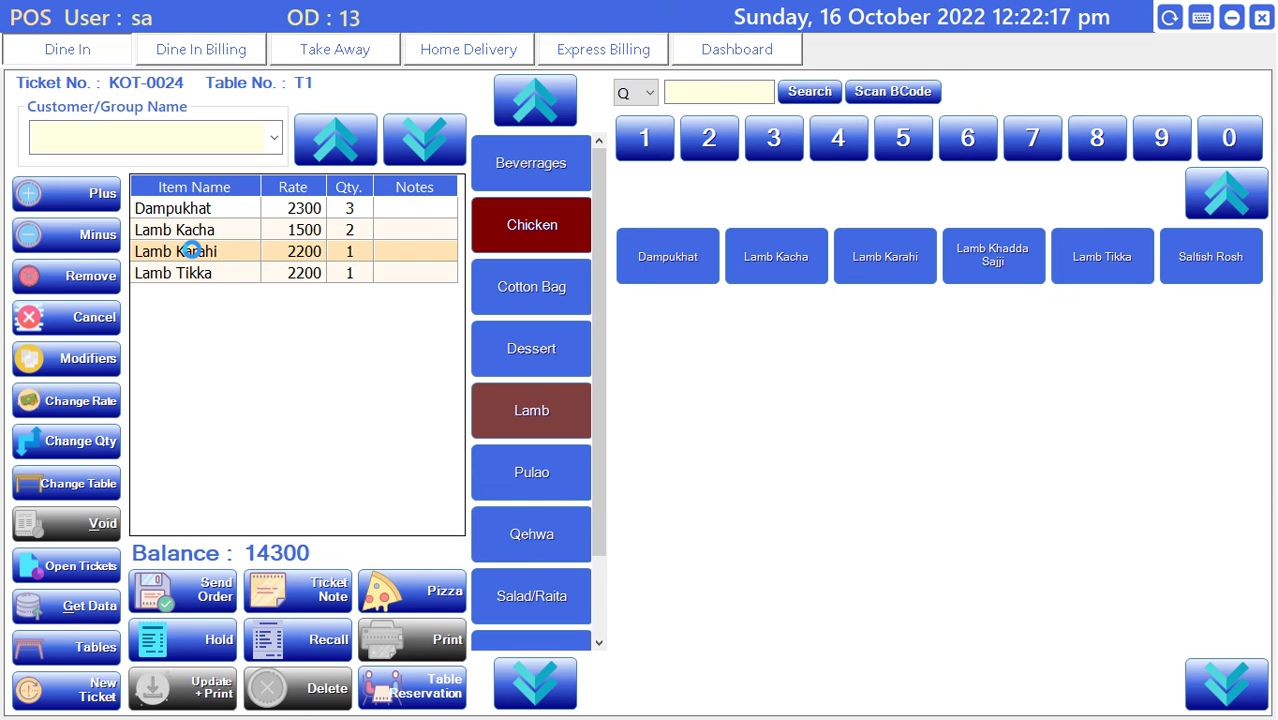
left_click(78, 192)
left_click(78, 192)
left_click(78, 192)
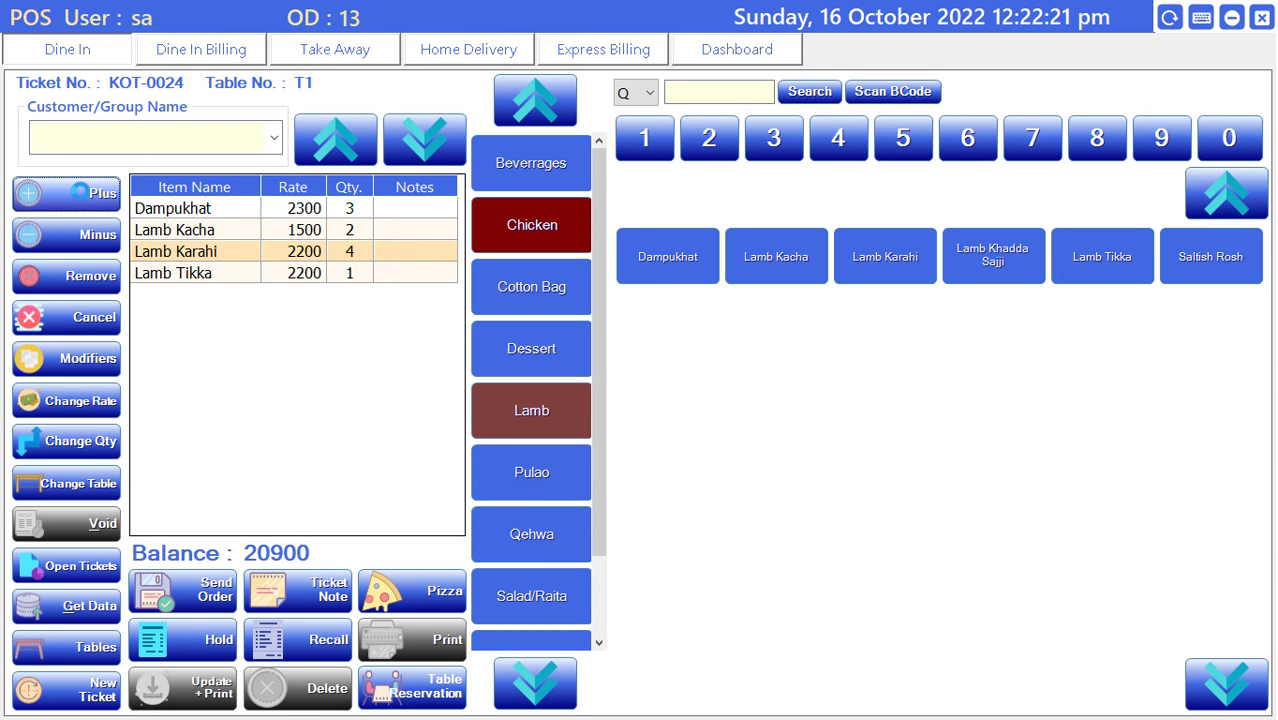
left_click(201, 273)
left_click(97, 192)
left_click(97, 192)
left_click(97, 192)
left_click(97, 192)
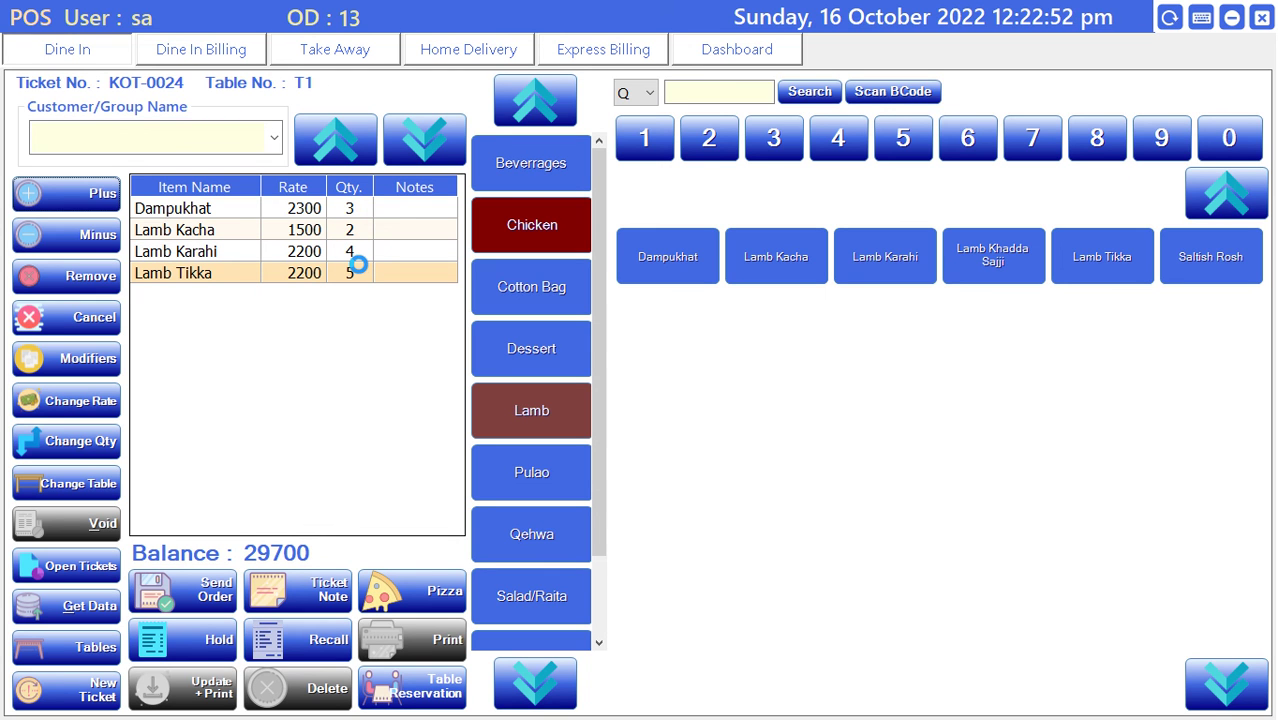
Send the table T1 order without printing the KOT and load table T1 into a dine-in bill
left_click(183, 592)
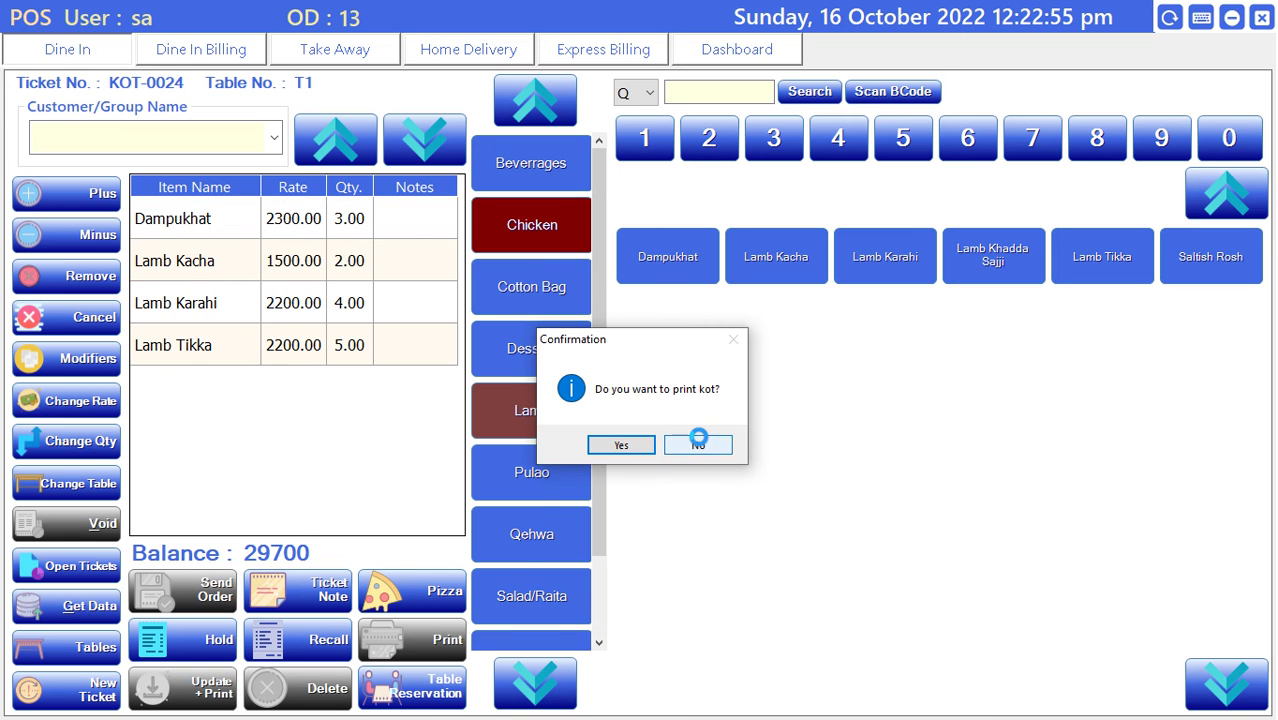
left_click(698, 440)
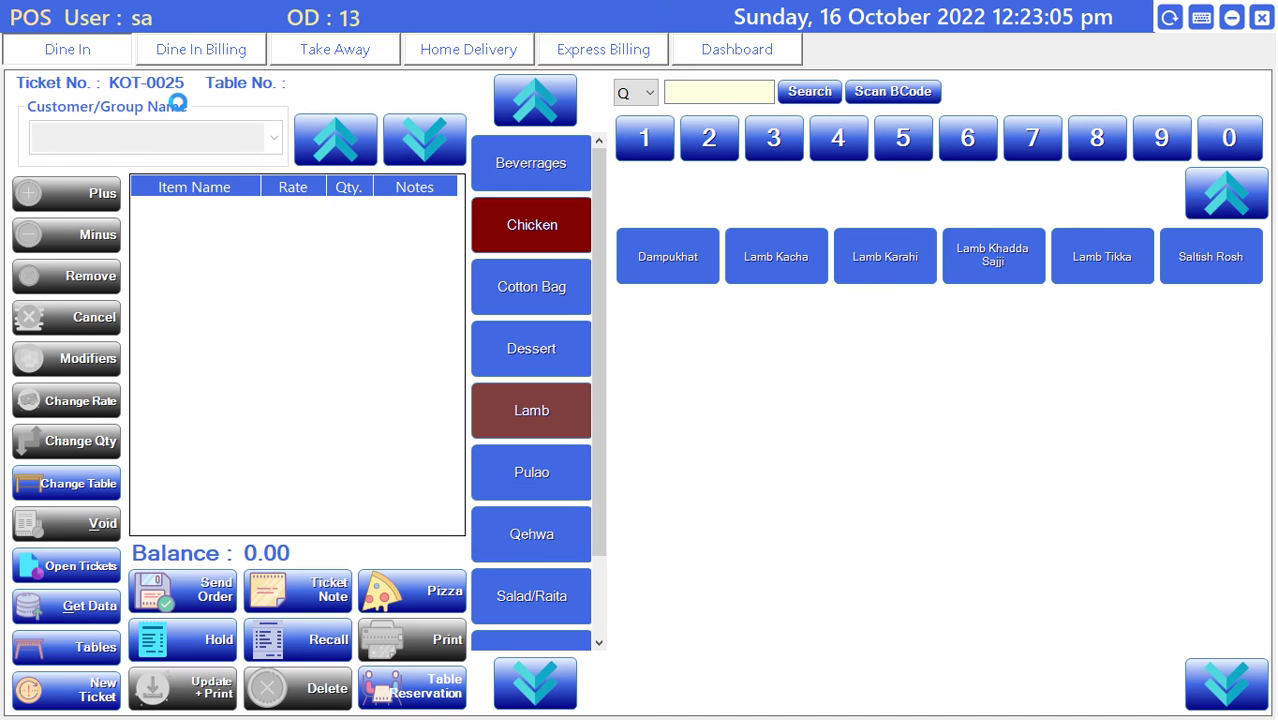
left_click(196, 49)
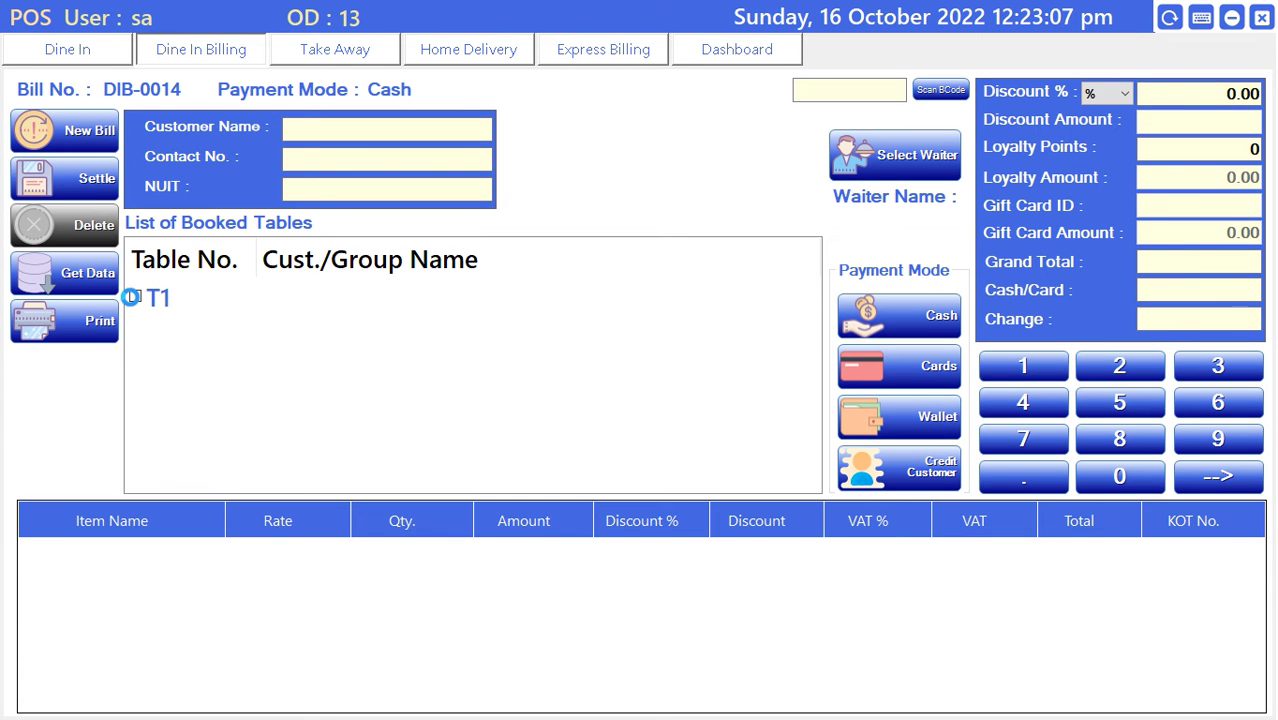
left_click(131, 296)
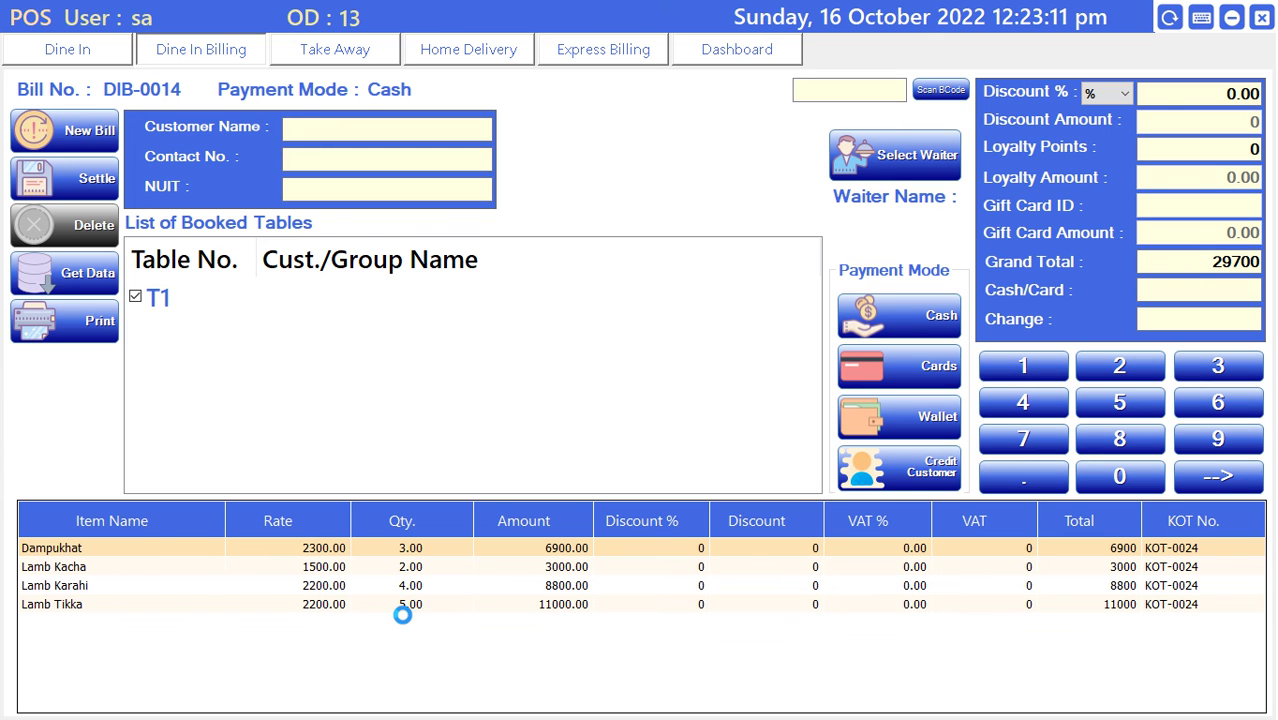
Pay the full table T1 bill in cash and assign a waiter to it
left_click(914, 303)
left_click(914, 150)
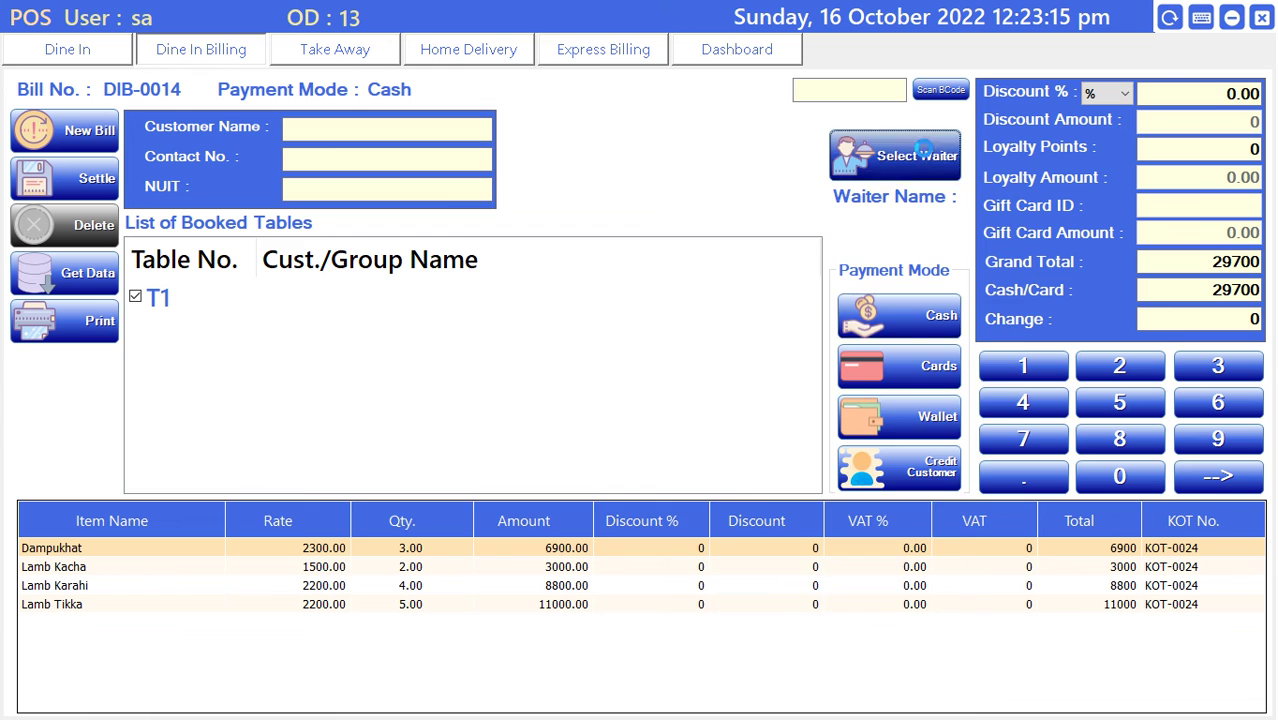
left_click(342, 275)
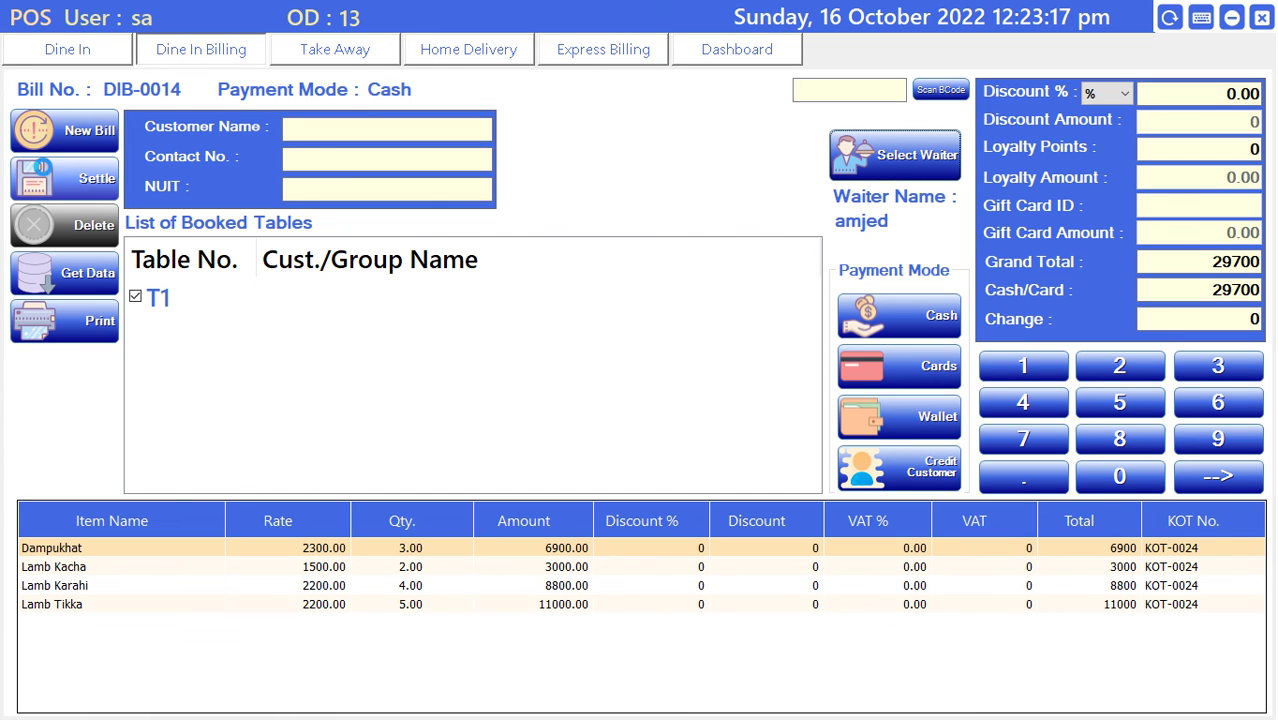
Settle the table T1 bill without printing it, and log out of the front office
left_click(62, 175)
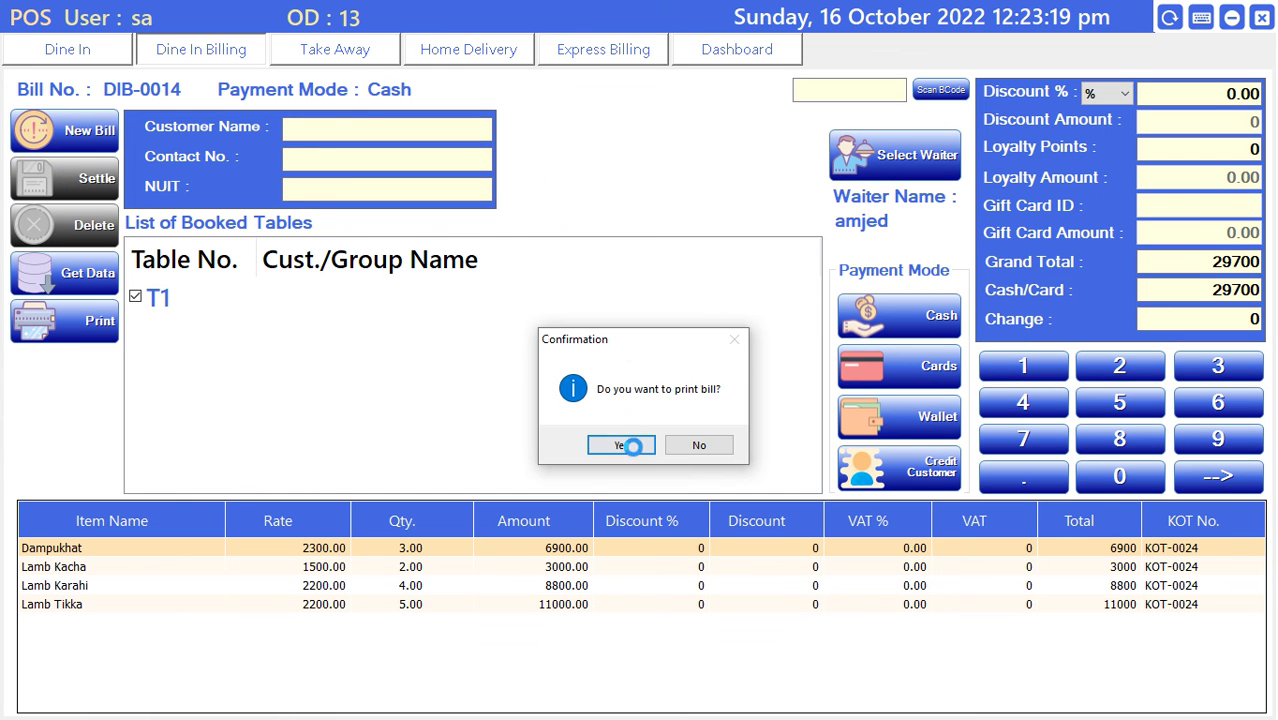
left_click(686, 443)
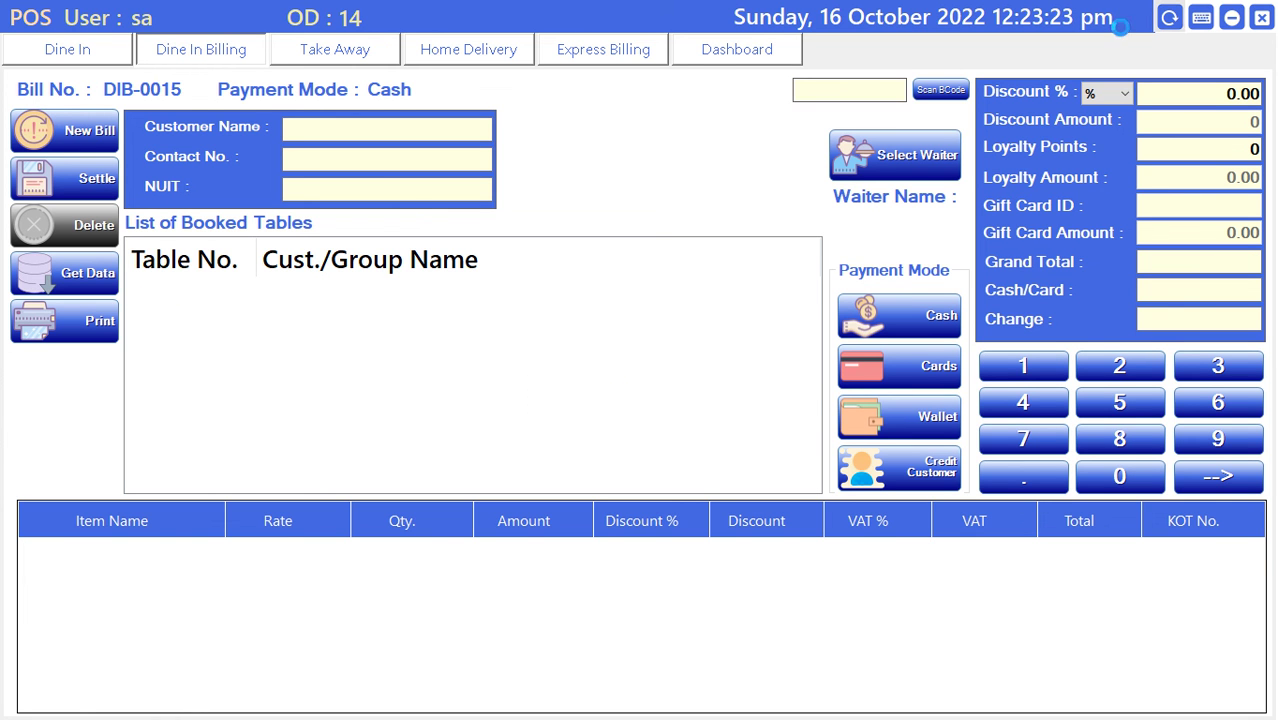
left_click(1236, 16)
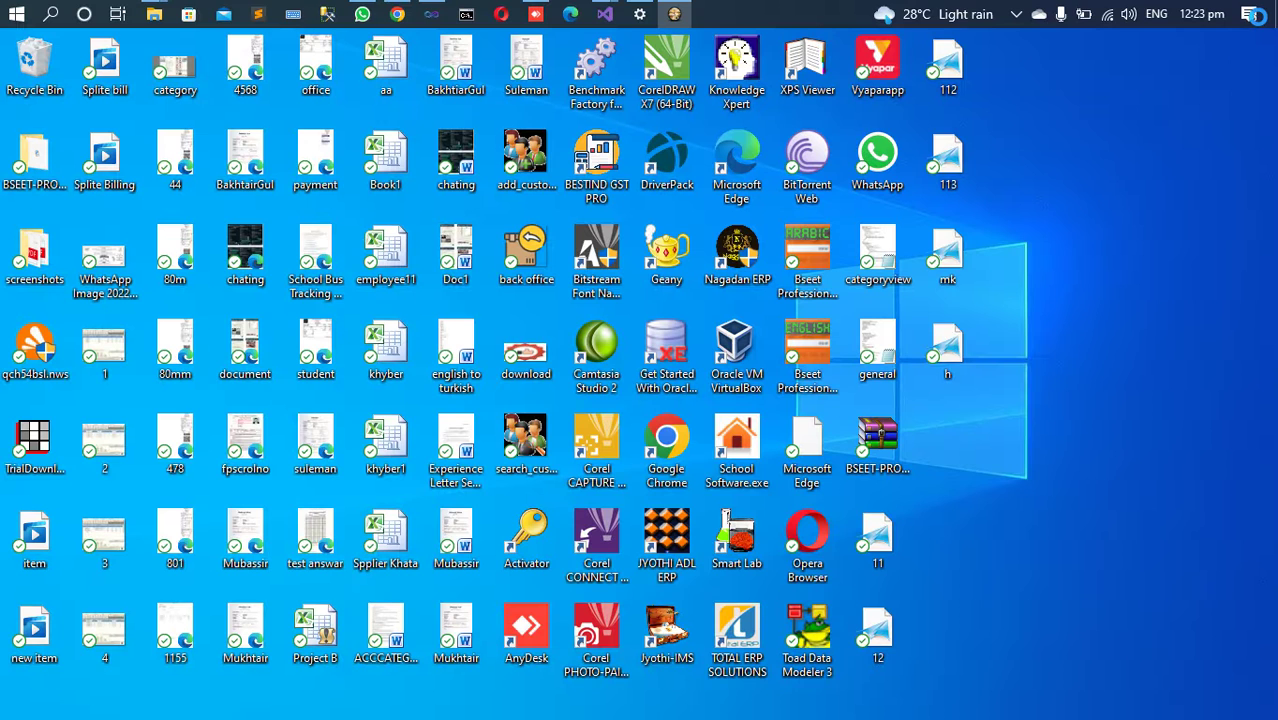
left_click(1055, 559)
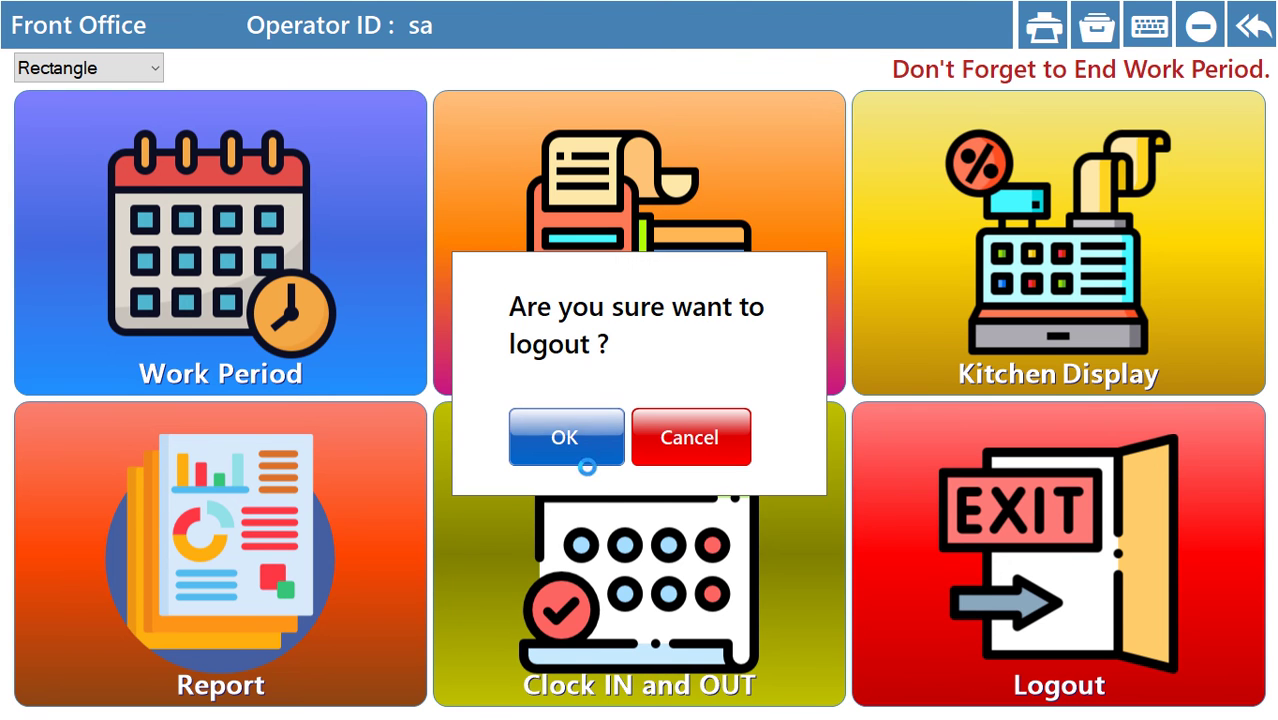
left_click(578, 442)
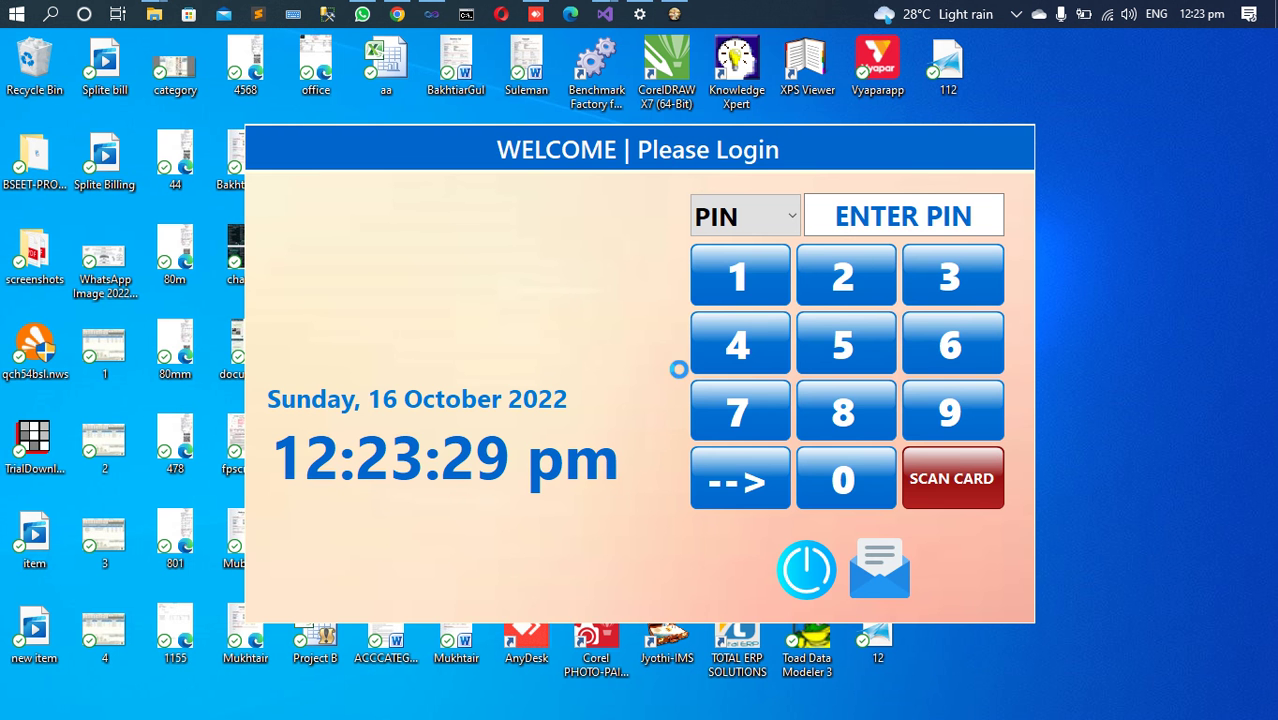
Log in with the operator PIN and open the Back Office
left_click(747, 257)
left_click(888, 266)
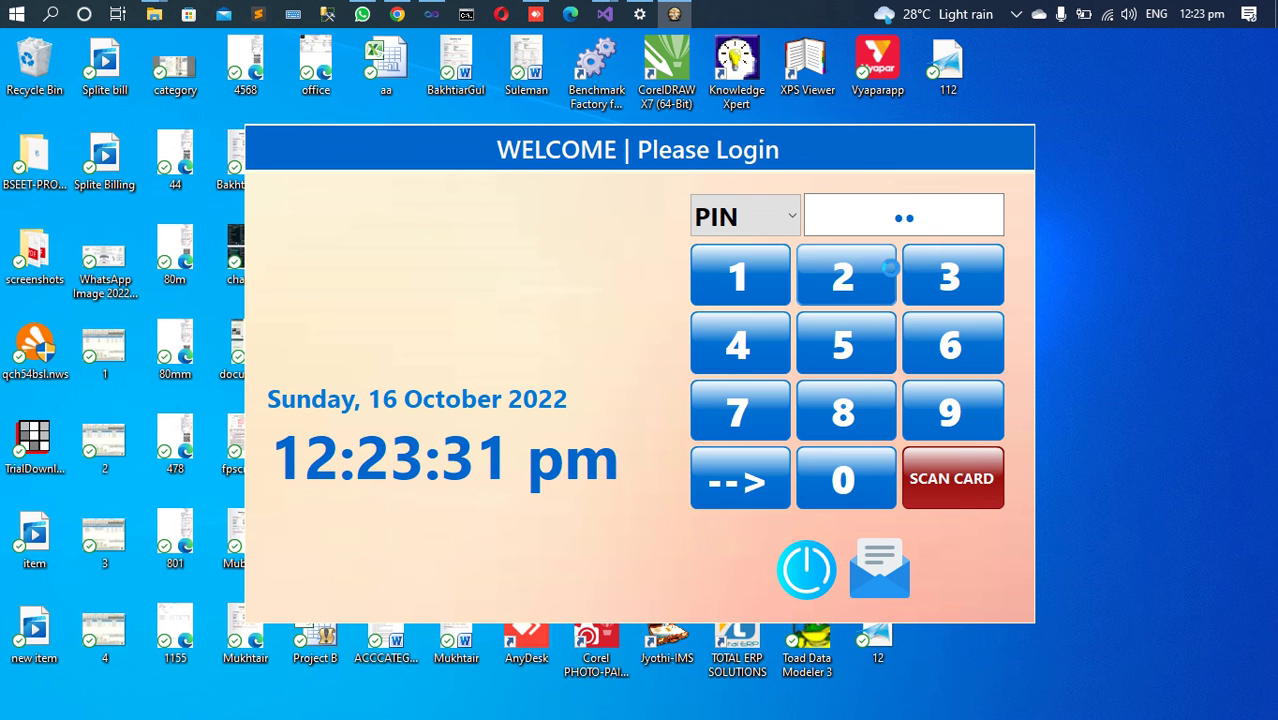
left_click(948, 262)
left_click(747, 342)
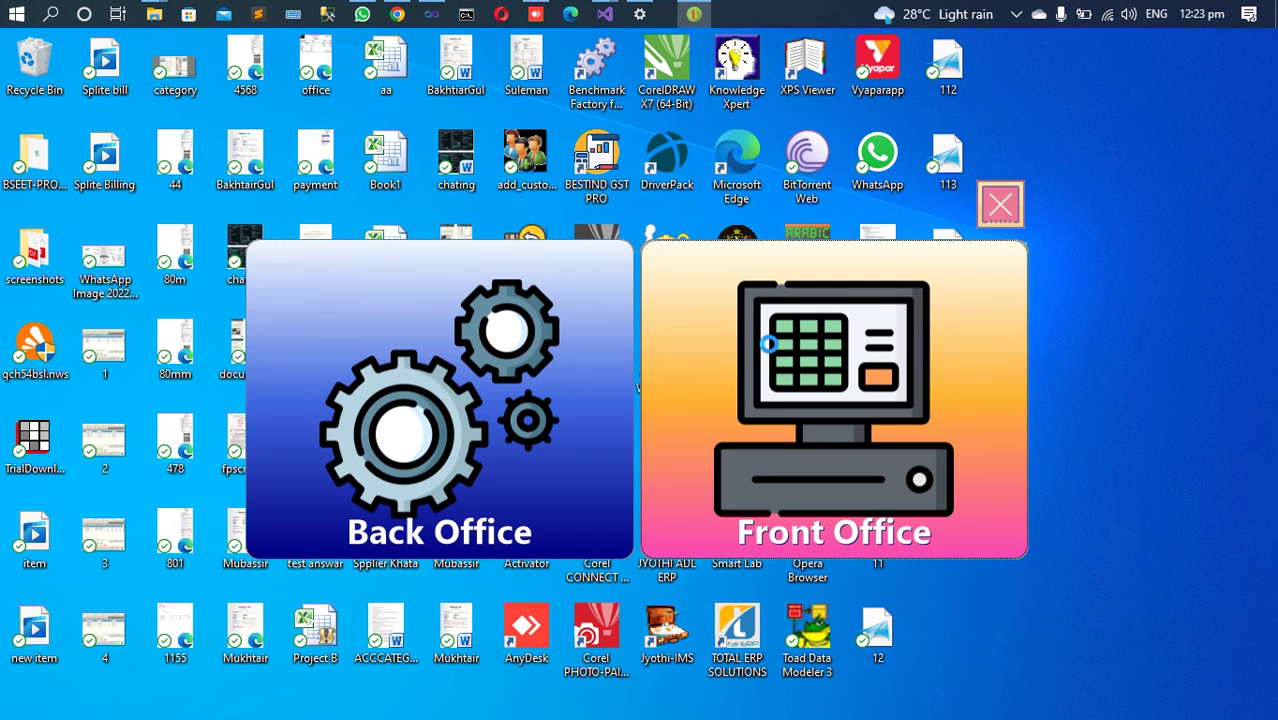
left_click(542, 384)
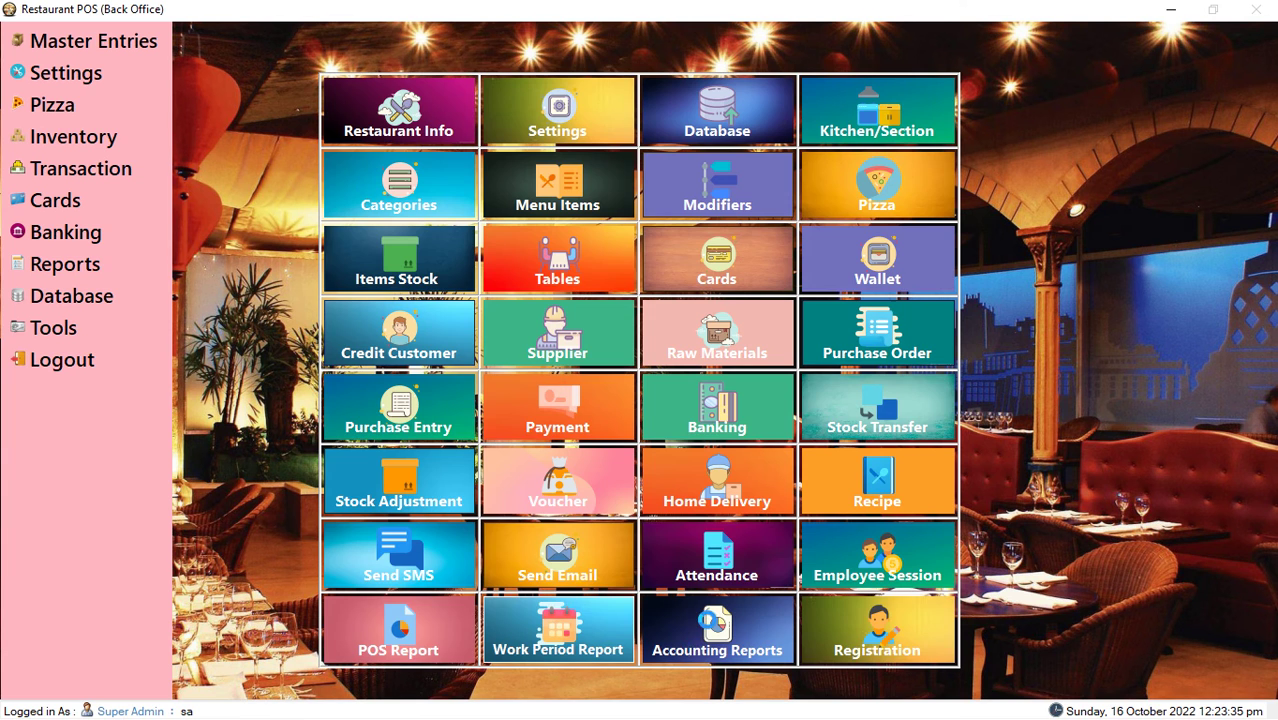
Check the available quantity of raw materials at the kitchen/section in the accounting reports, and close the reports
left_click(717, 636)
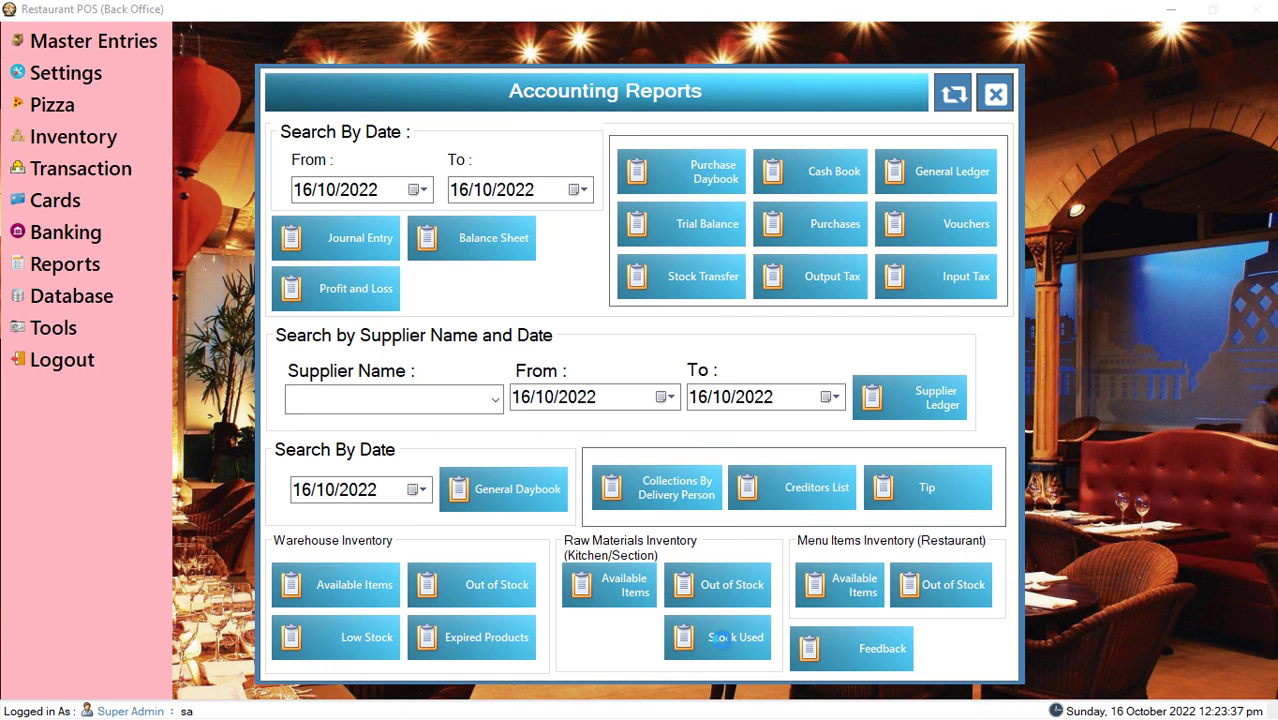
left_click(621, 580)
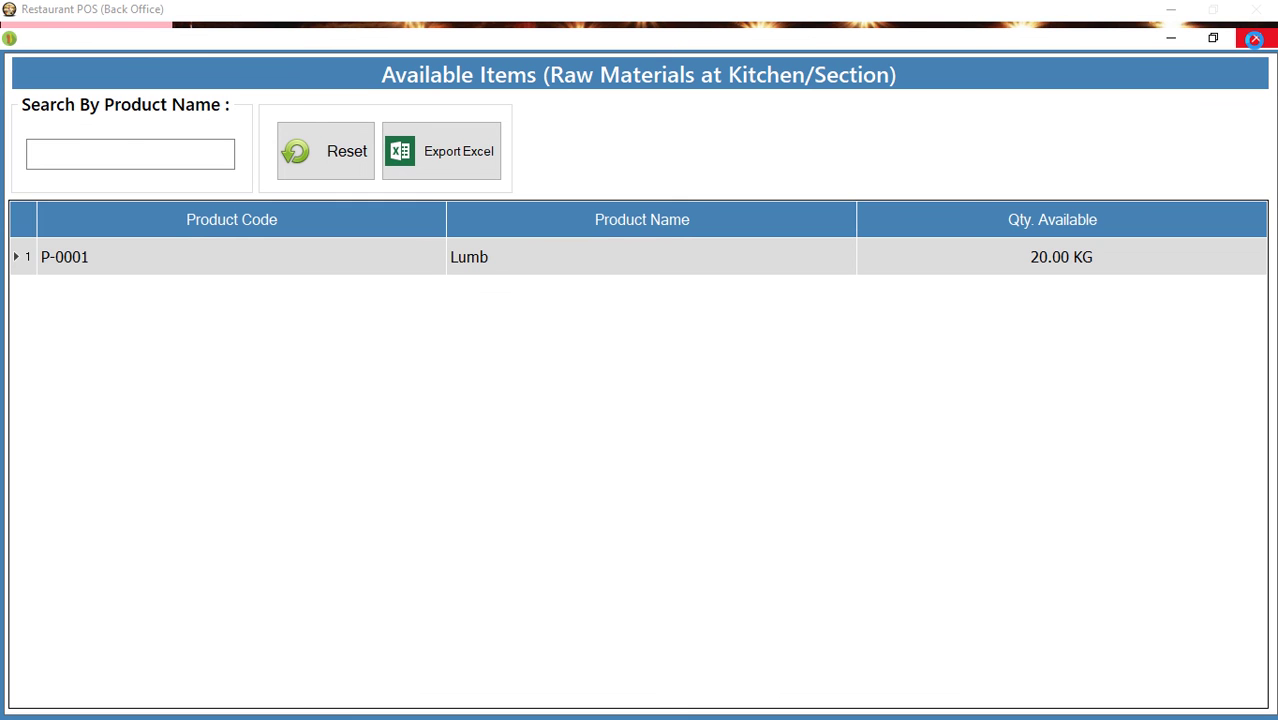
left_click(1254, 39)
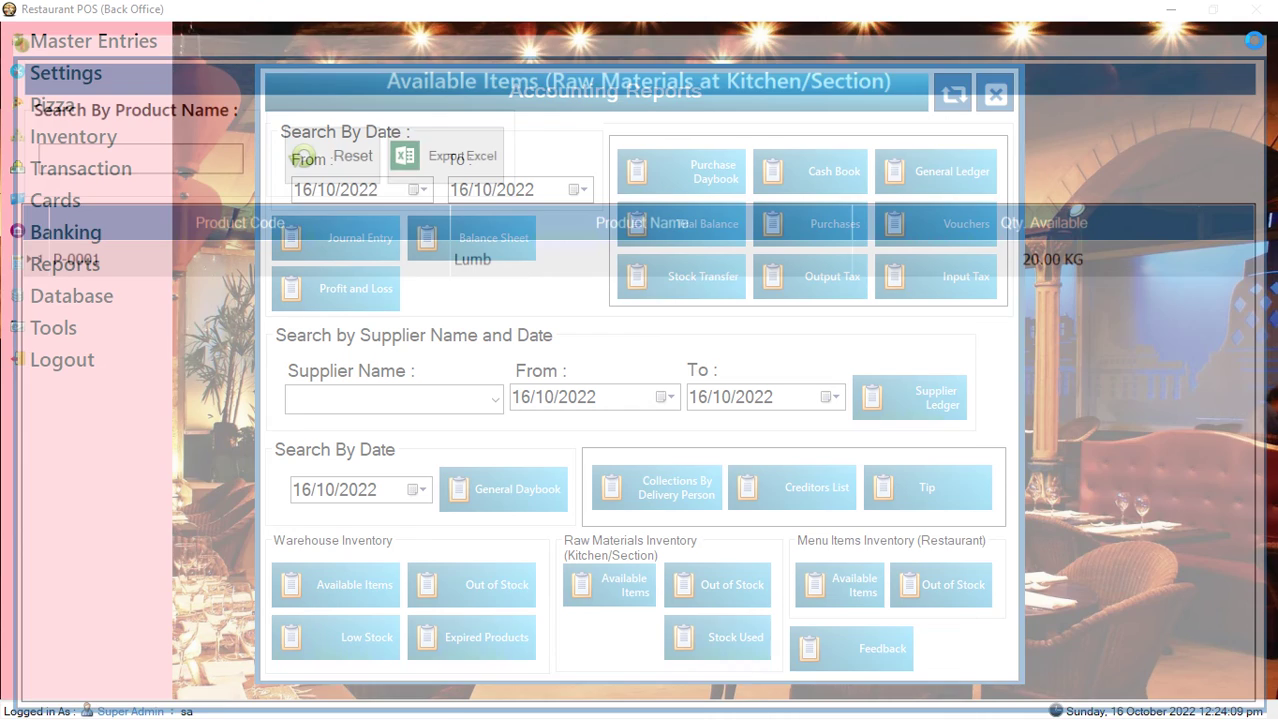
left_click(996, 96)
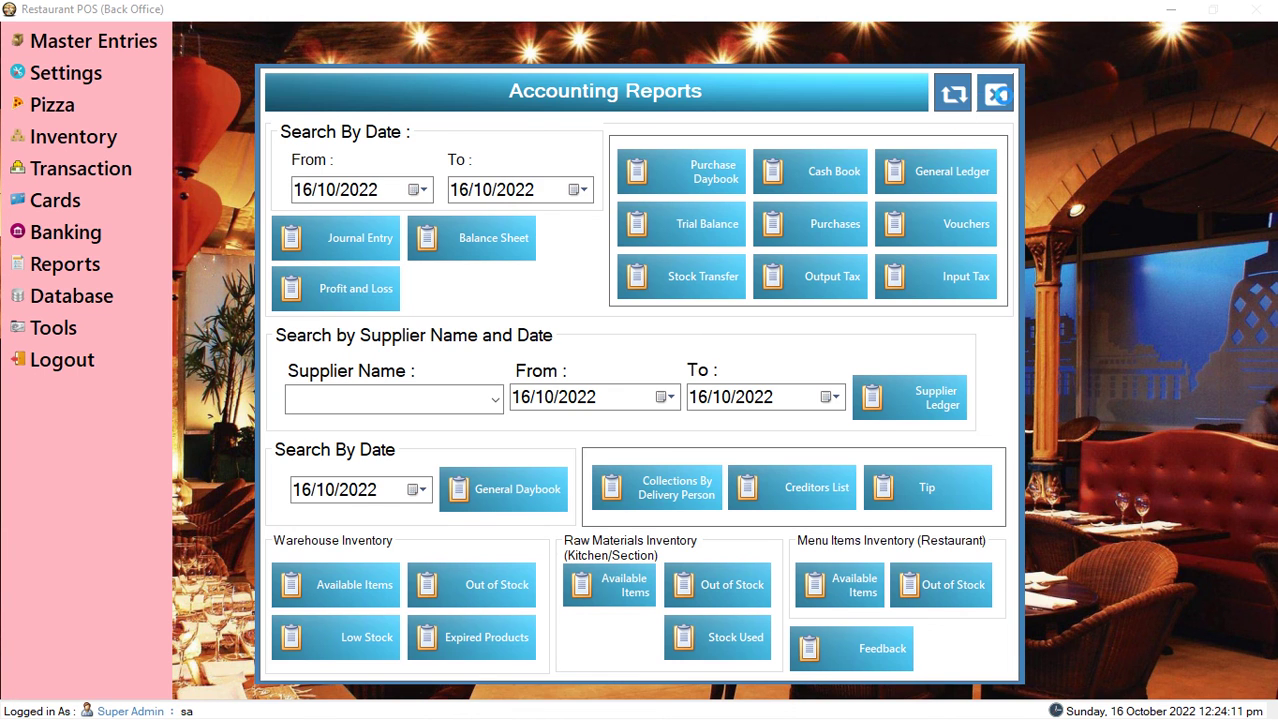
left_click(1160, 16)
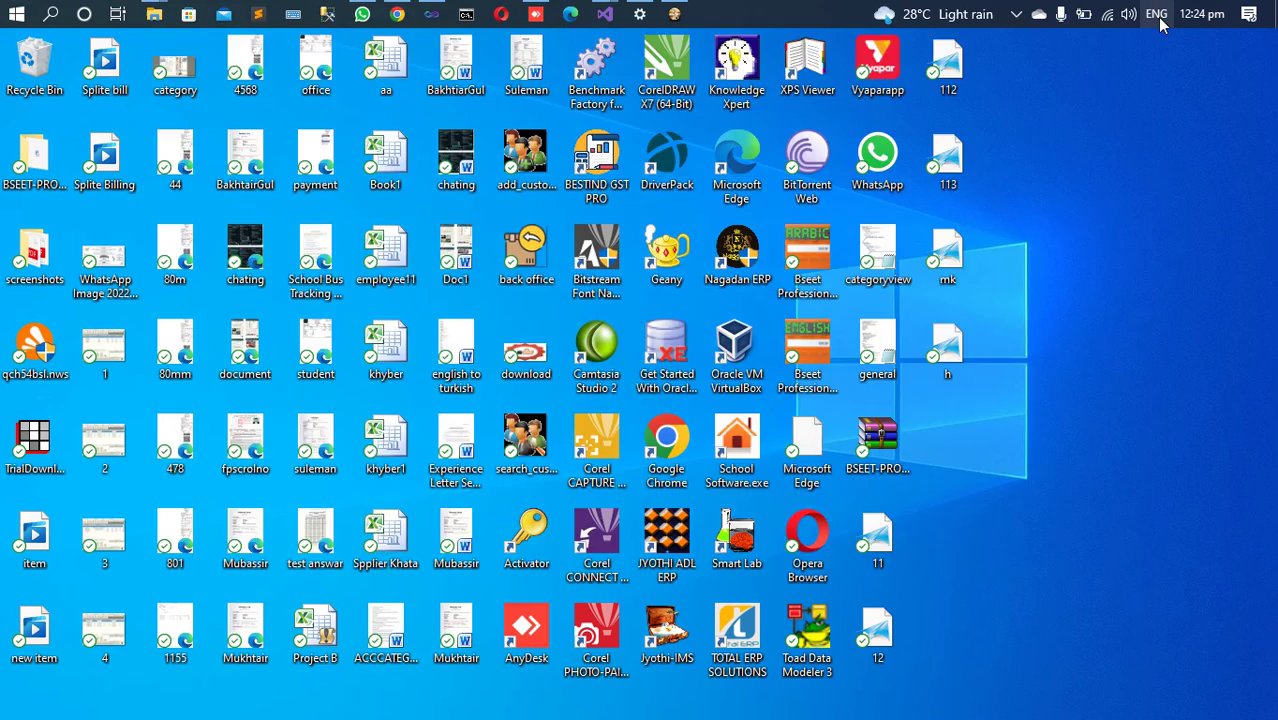
left_click(1015, 18)
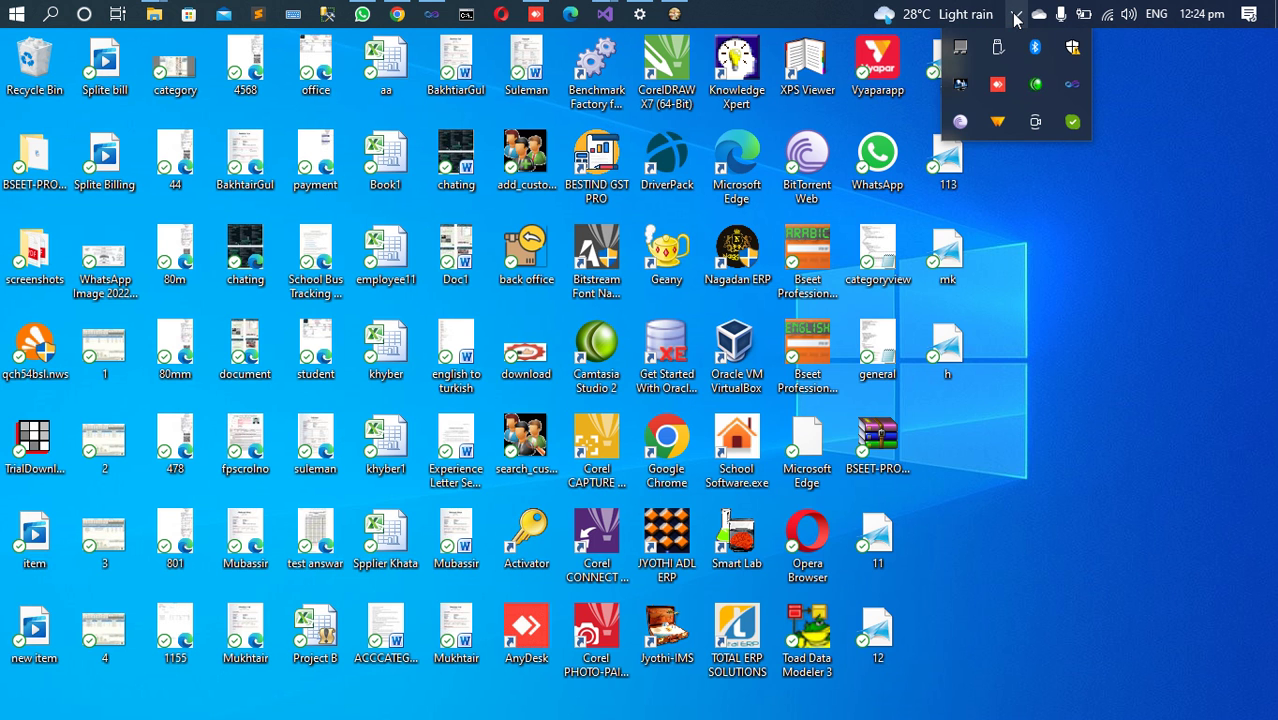
right_click(1035, 85)
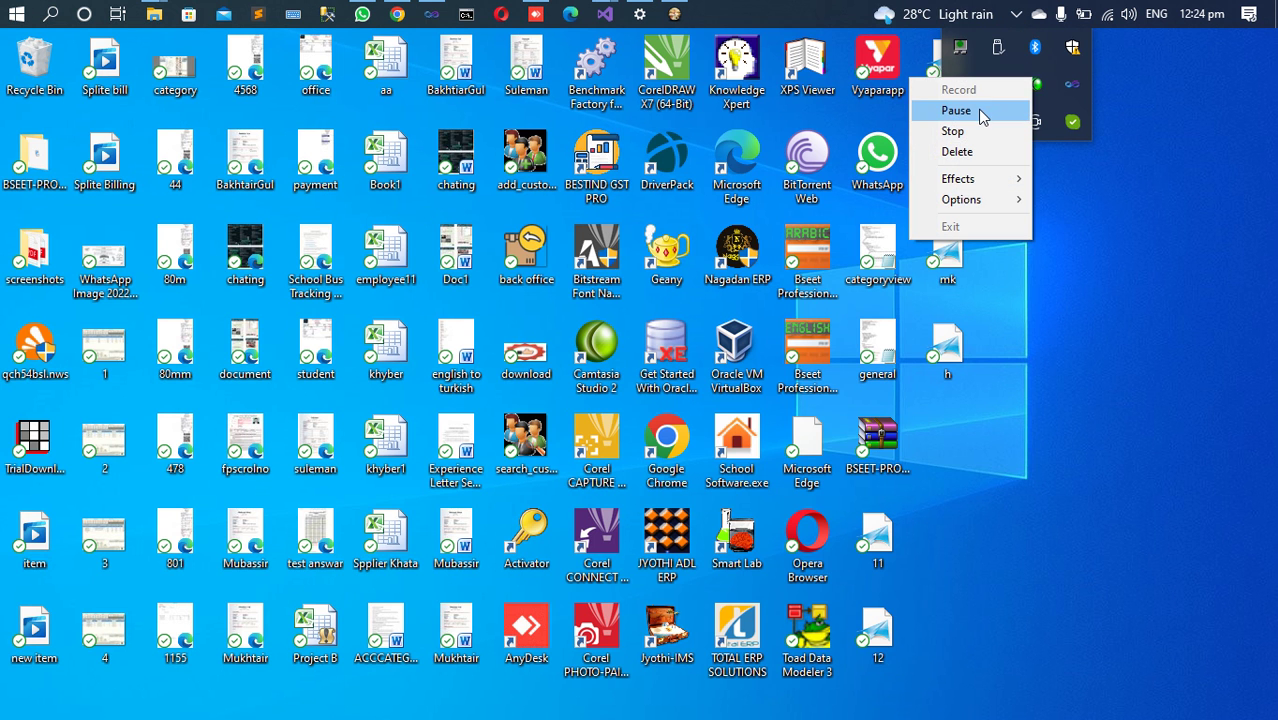